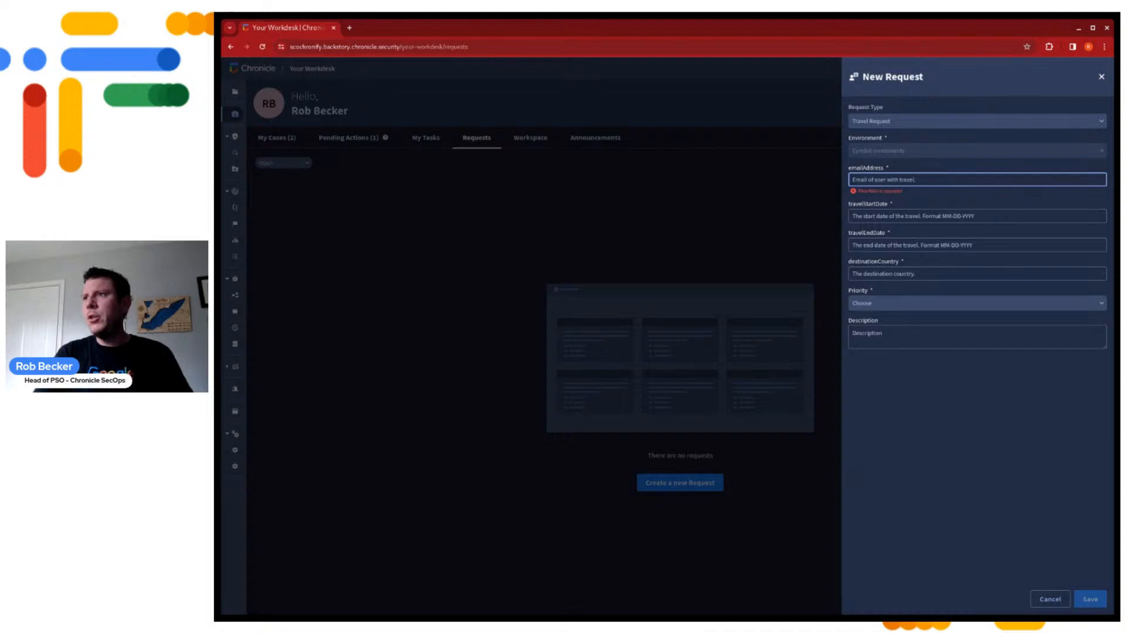
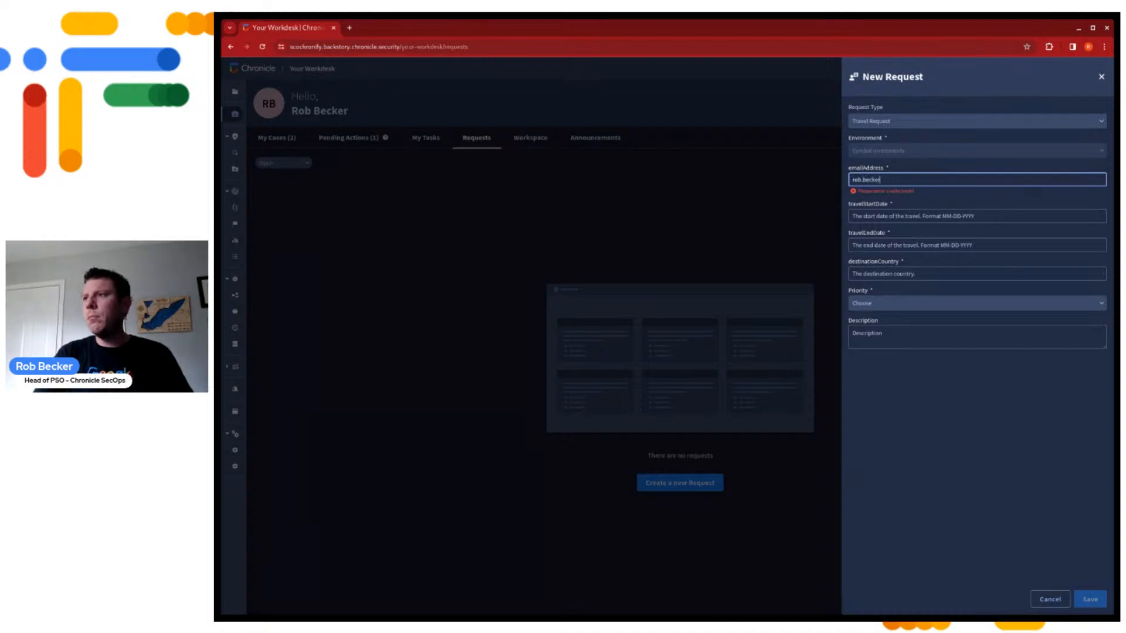
Enter the traveller's email address, travel start date 02-27-2024 and travel end date 03-03-2024 in the new Travel Request
key("Tab")
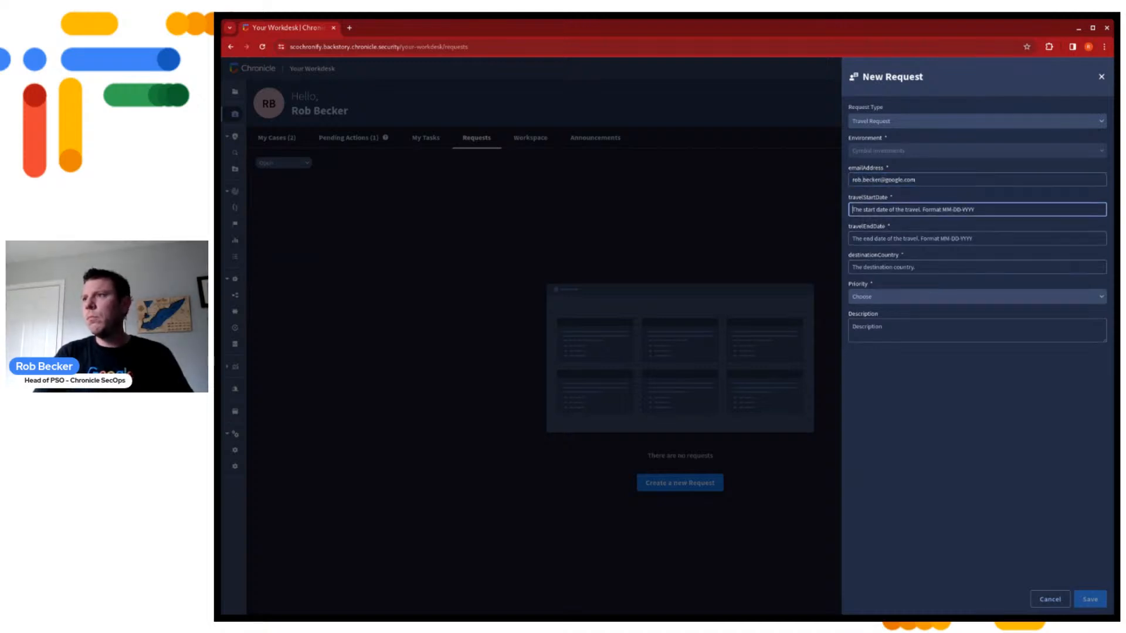
type("02-2")
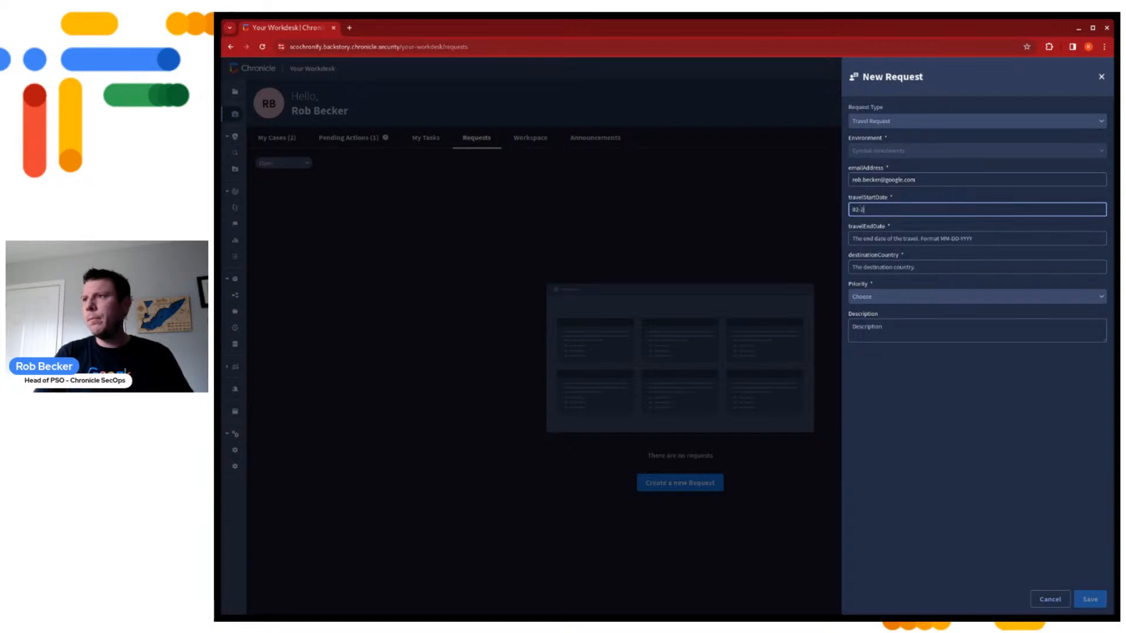
type("7-2024")
key("Tab")
type("0")
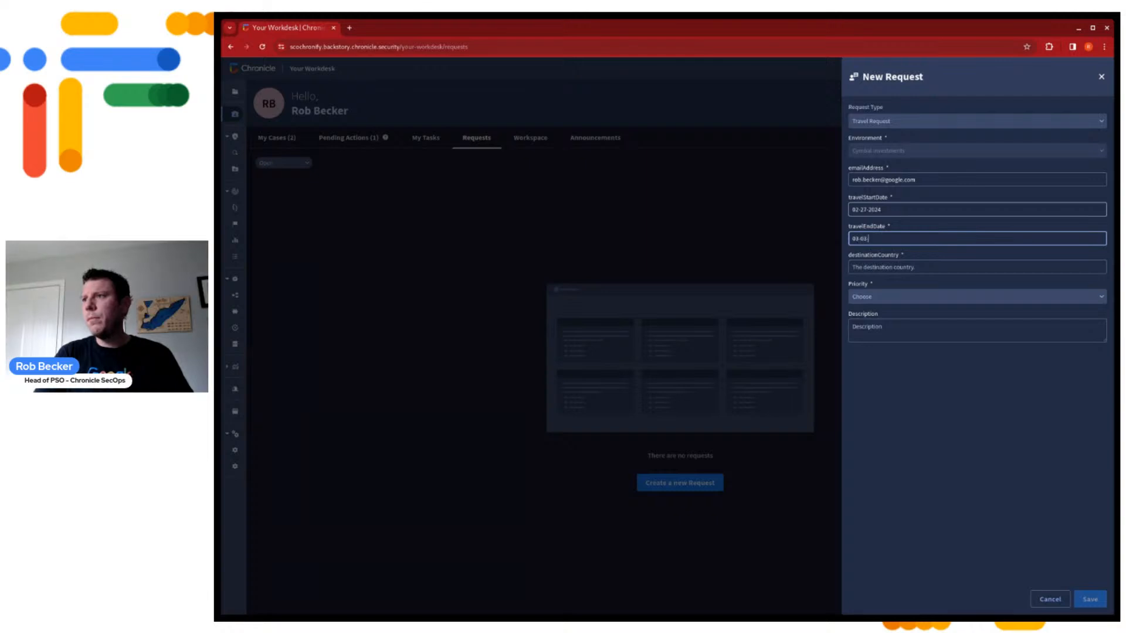
key("Tab")
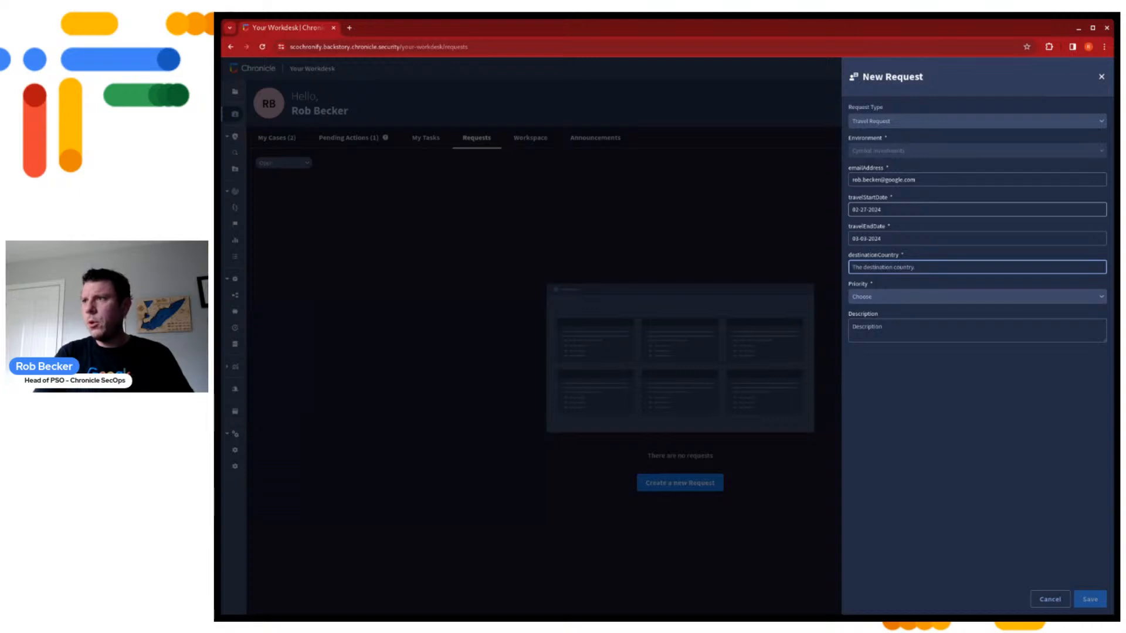
Set the request's destination country to United Kingdom and its priority to Informative
type("Un")
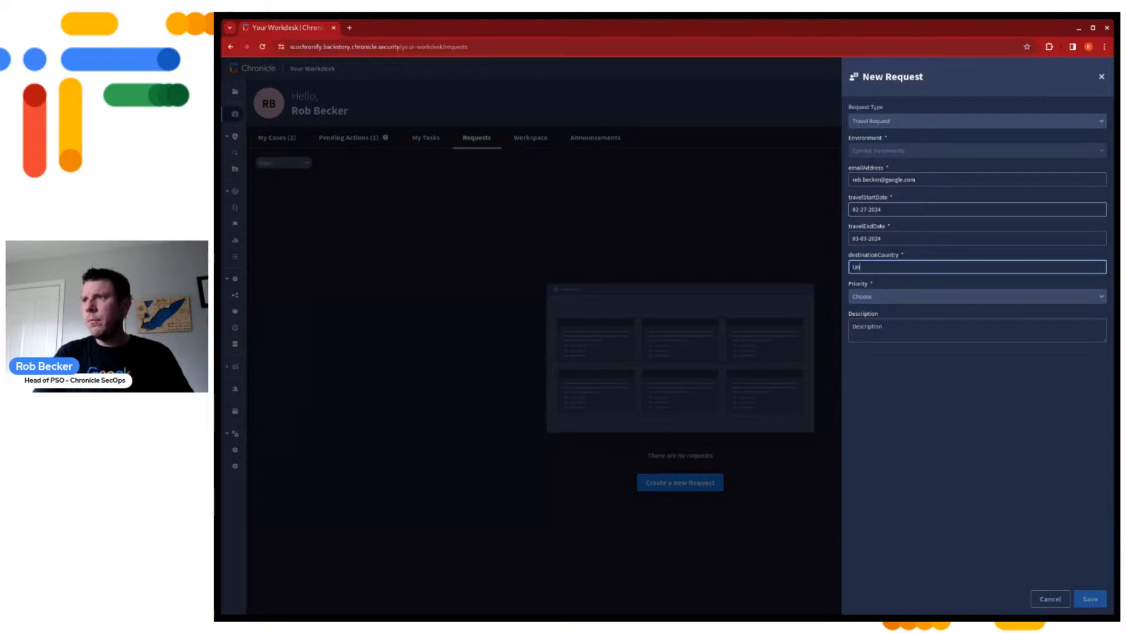
type("ited Kingdom")
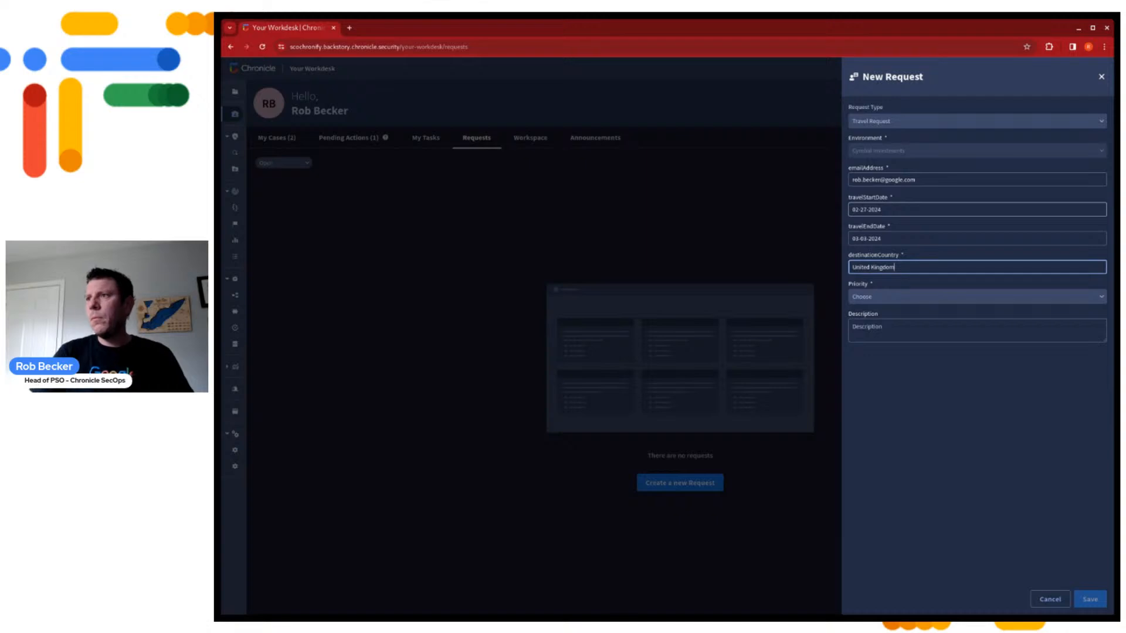
left_click(1045, 302)
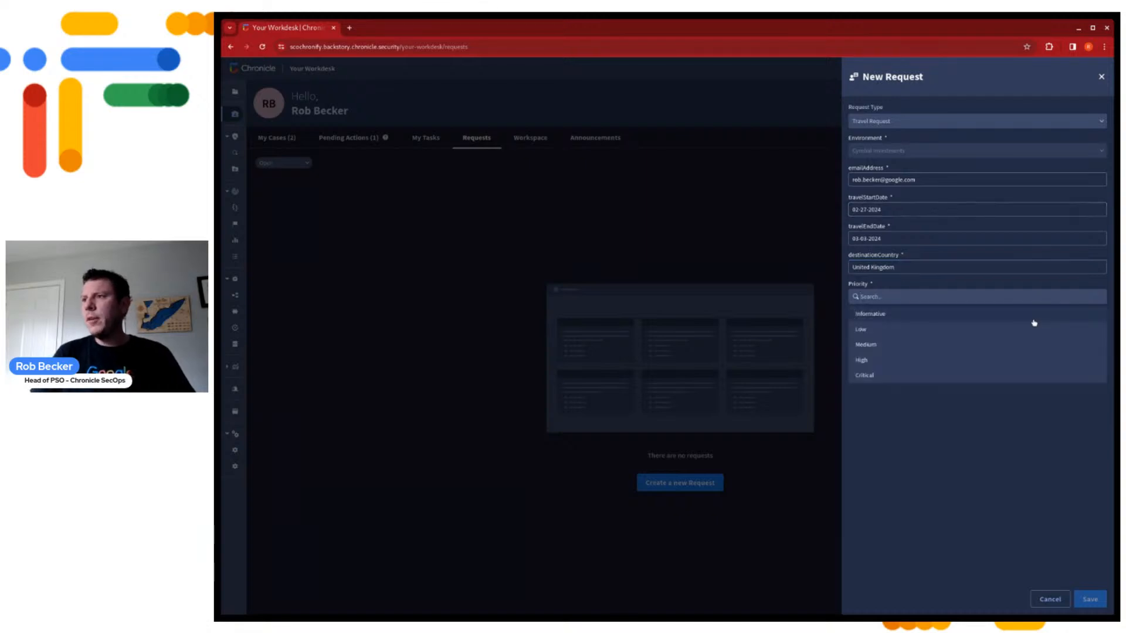
left_click(1032, 322)
Save and confirm the travel request, and refresh the list of open requests
left_click(1090, 599)
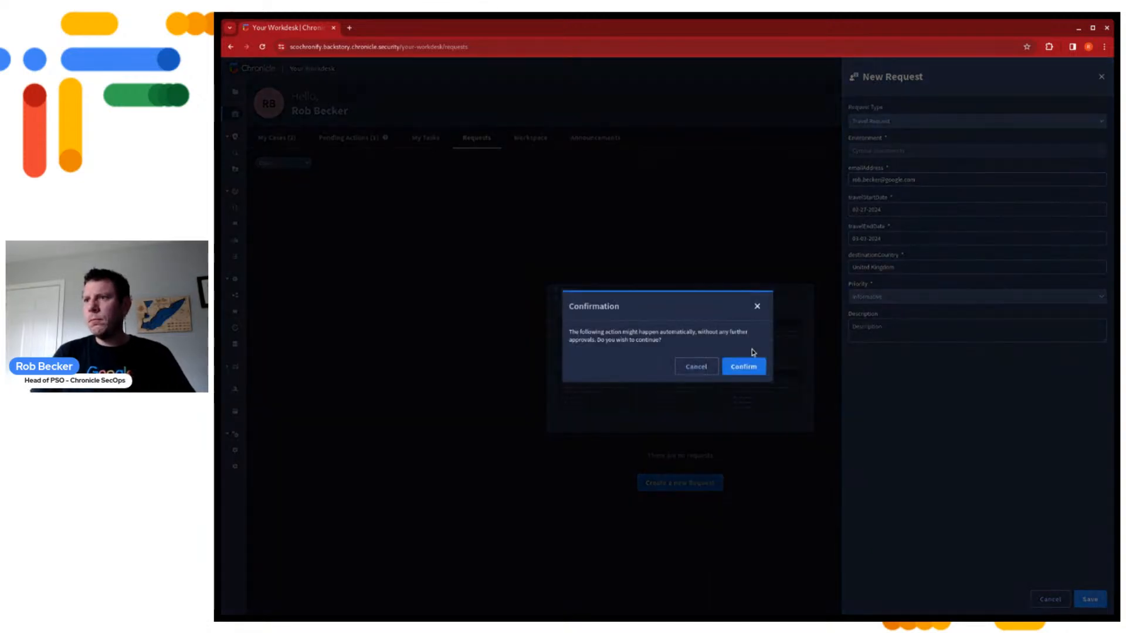
left_click(743, 366)
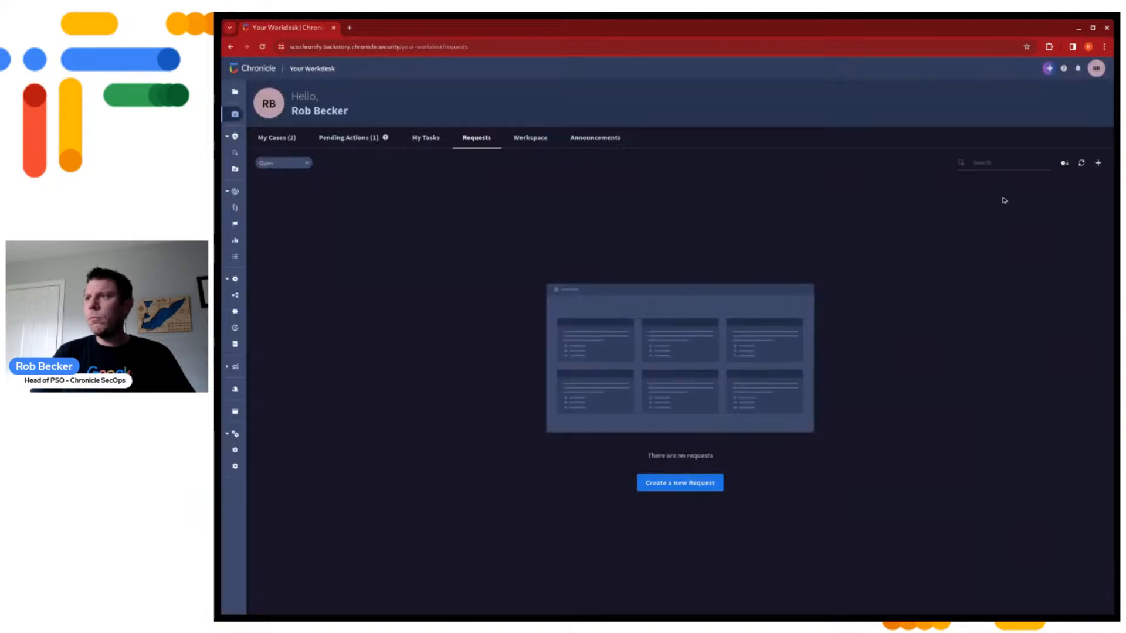
left_click(1081, 164)
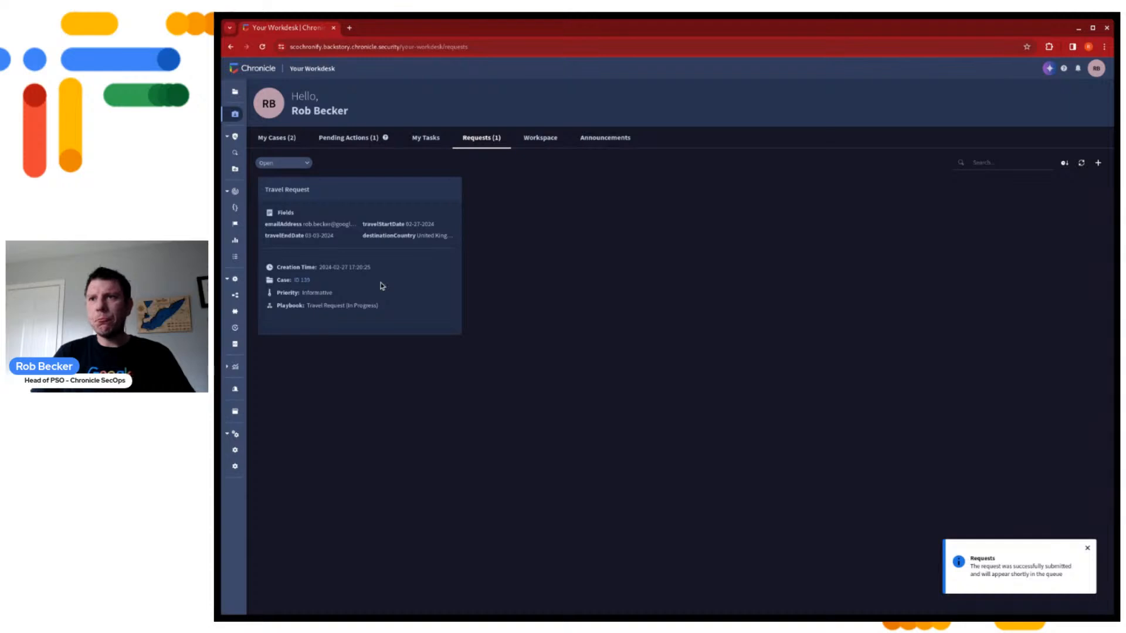
Open the case linked to the Travel Request, view its attached playbook and return to the case overview
left_click(303, 282)
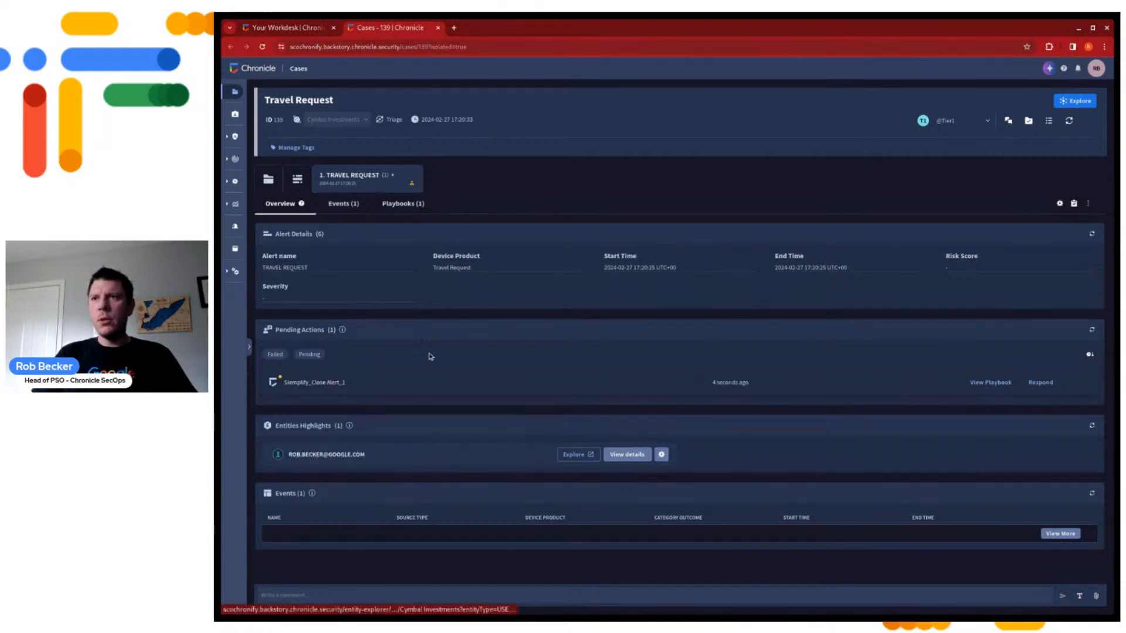
left_click(384, 210)
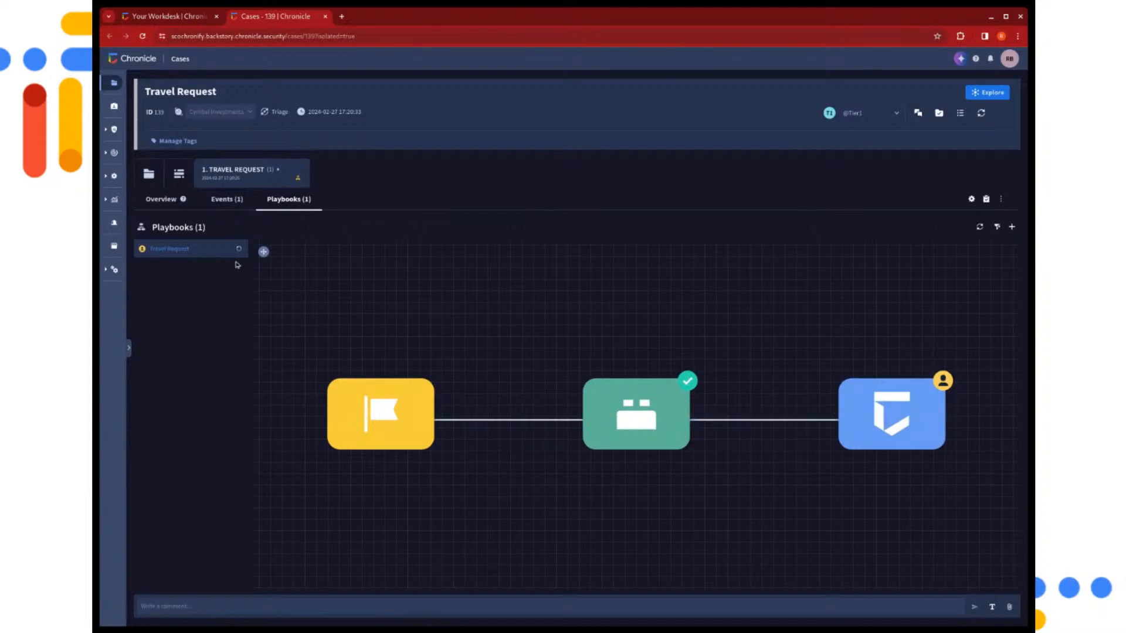
left_click(164, 199)
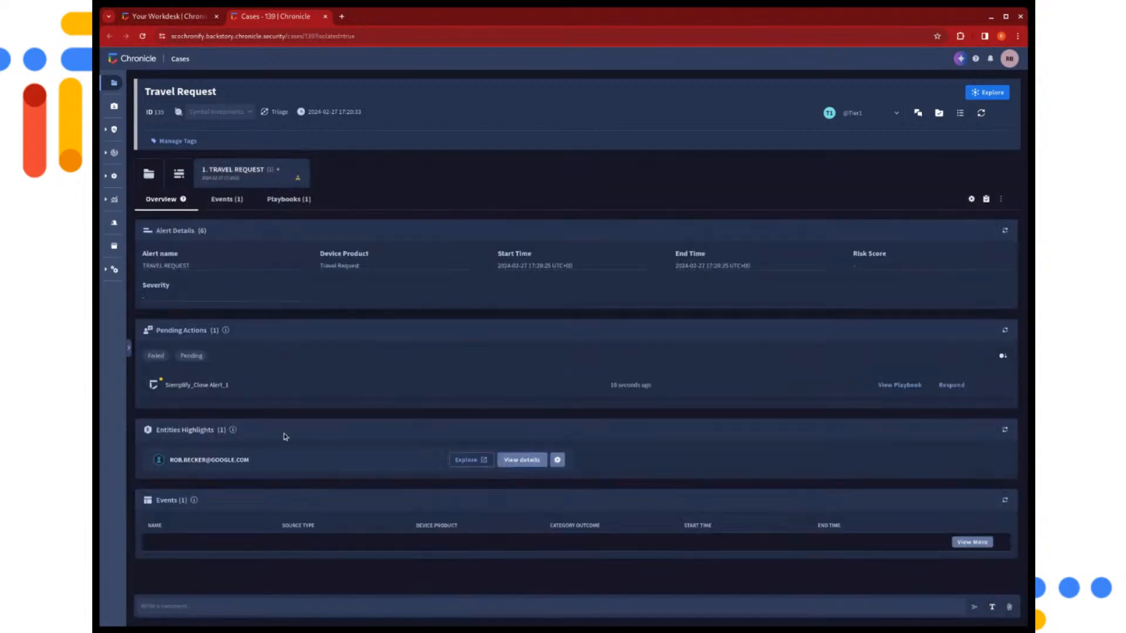
Open the case's highlighted user entity and examine its travel date, destination country and travel-in-progress properties
left_click(223, 460)
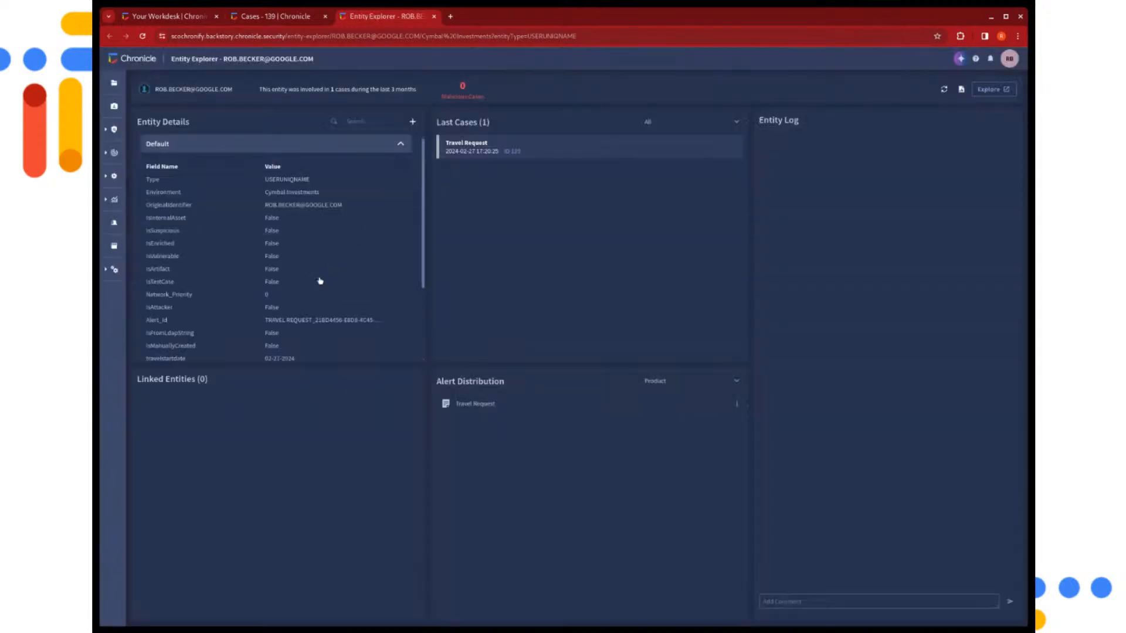
scroll(291, 322, "down", 5)
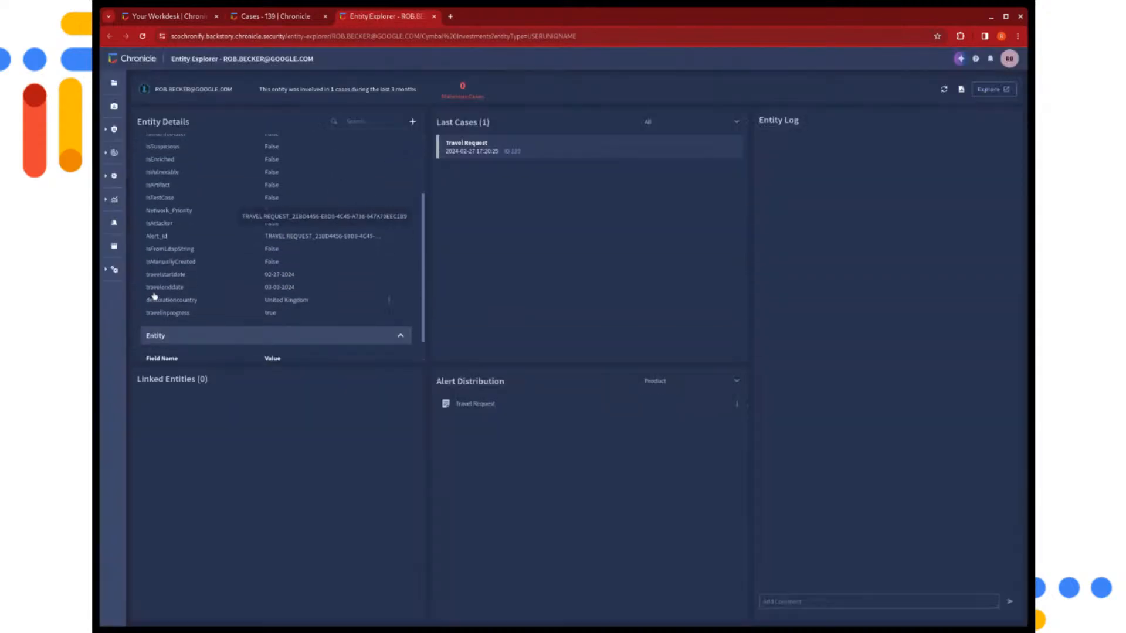
left_click(174, 274)
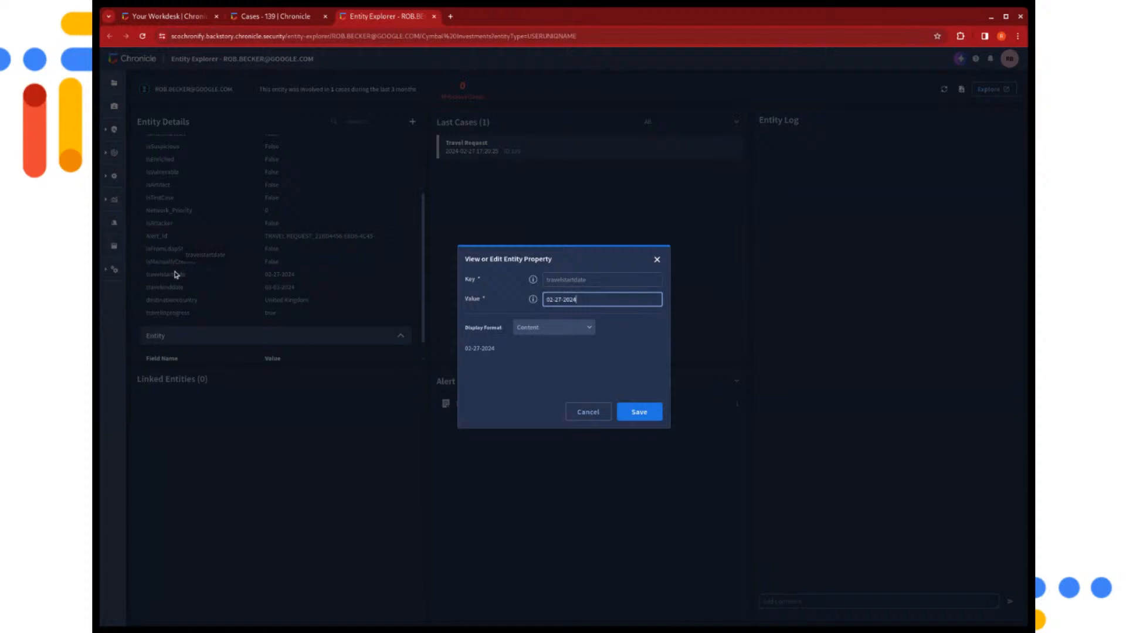
left_click(194, 313)
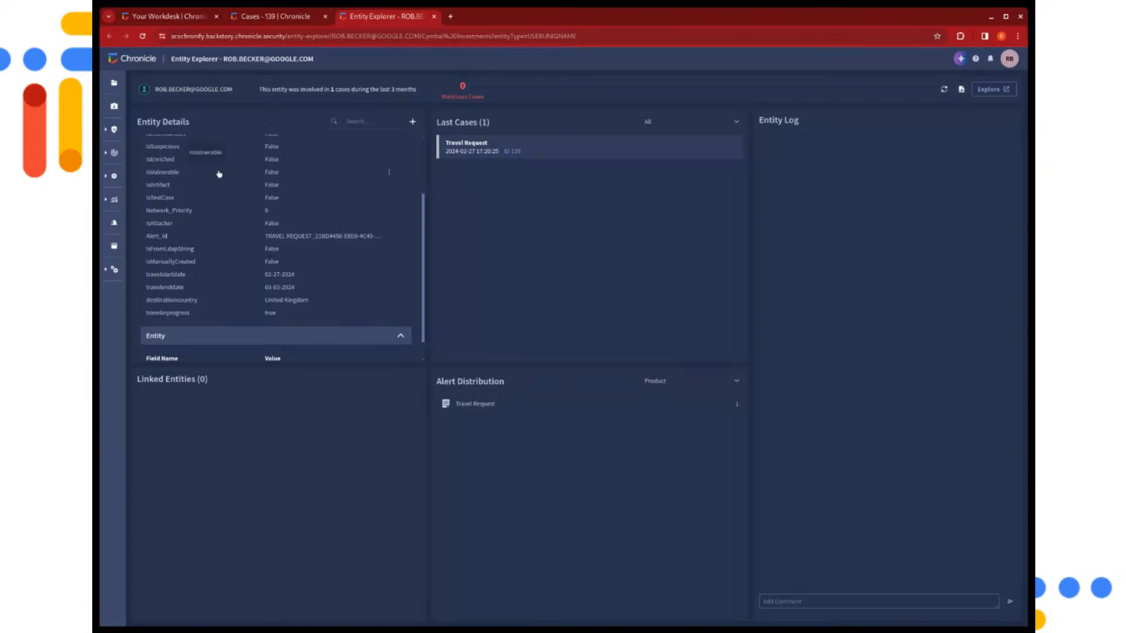
View the rows of the workforce_traveluser_exclusions reference list in the List Manager, and close the manager
left_click(128, 130)
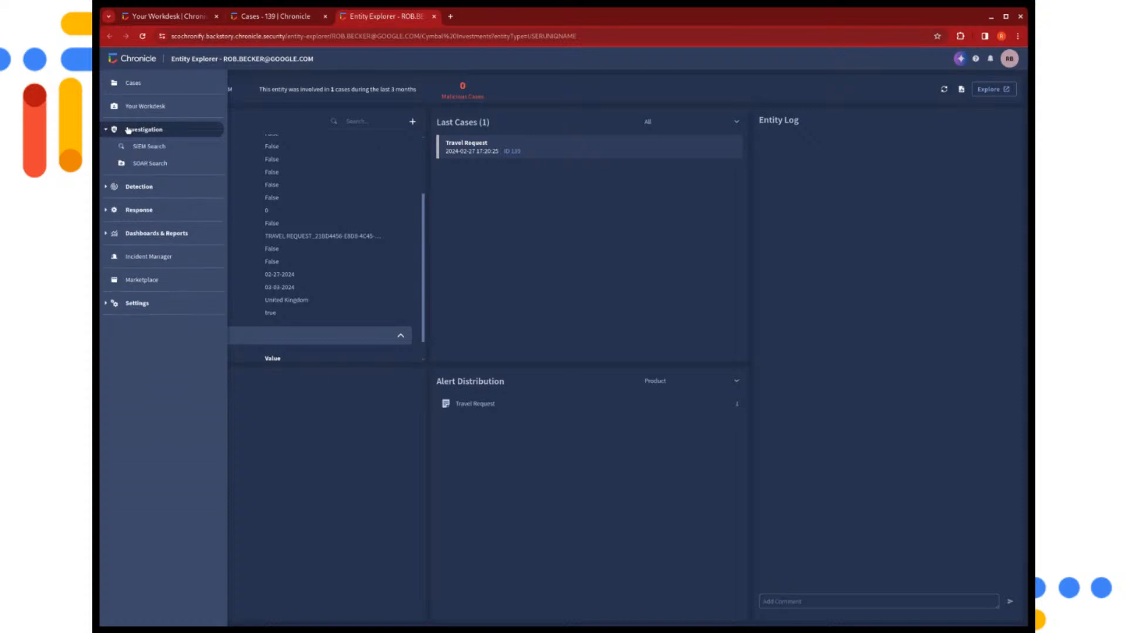
left_click(136, 187)
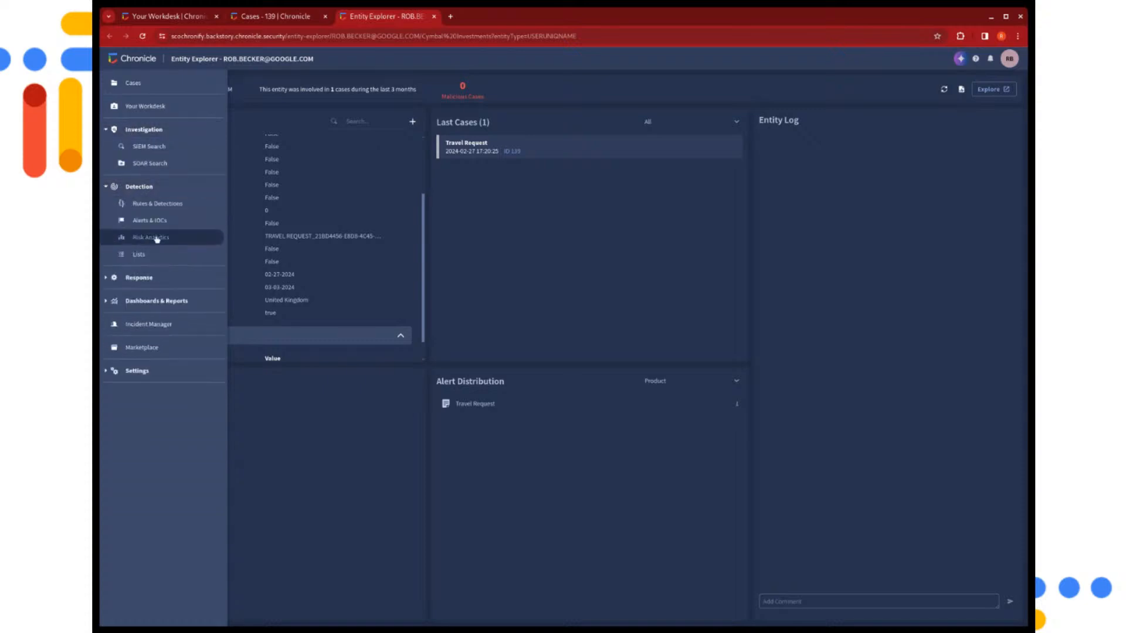
left_click(149, 254)
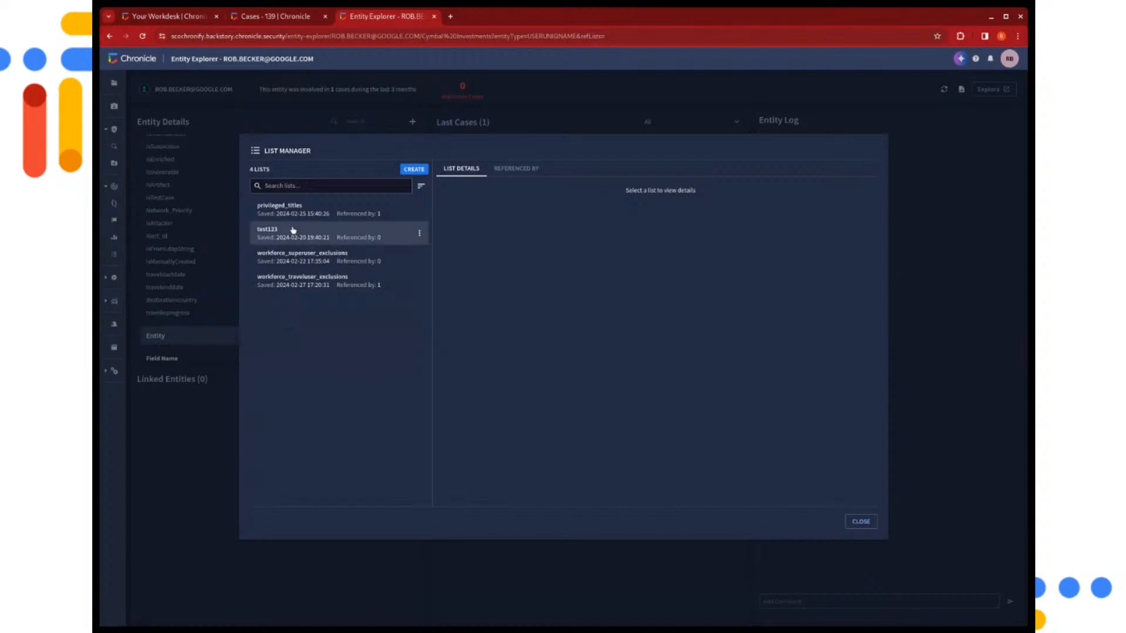
left_click(308, 286)
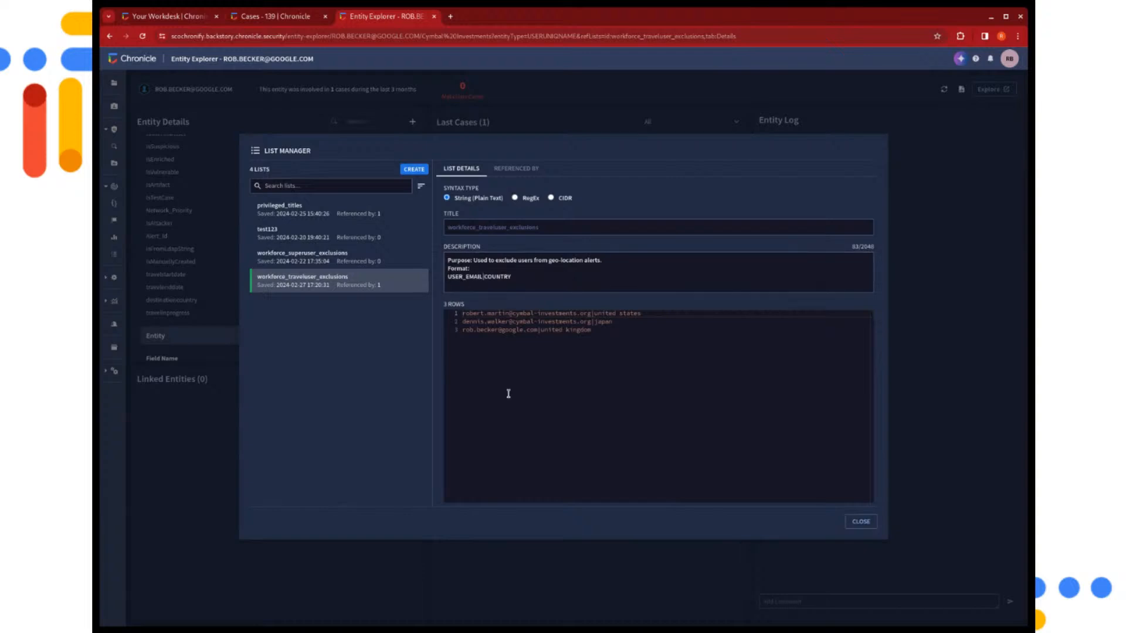
left_click(860, 522)
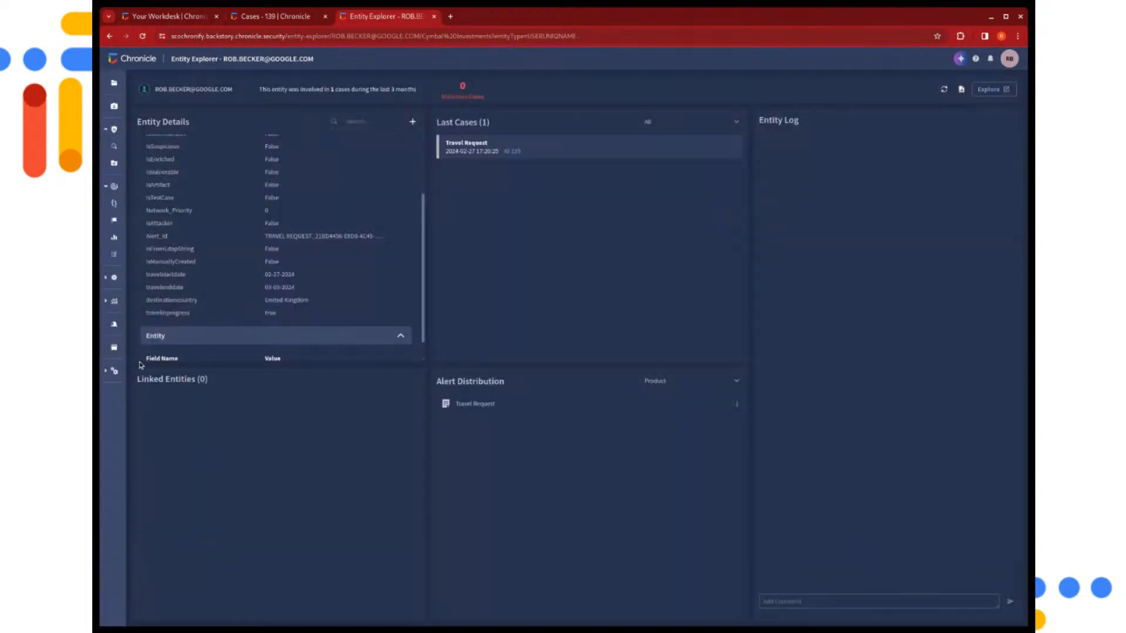
Open the environment Custom Lists in the SOAR settings to check the TravelUsers entries
left_click(118, 370)
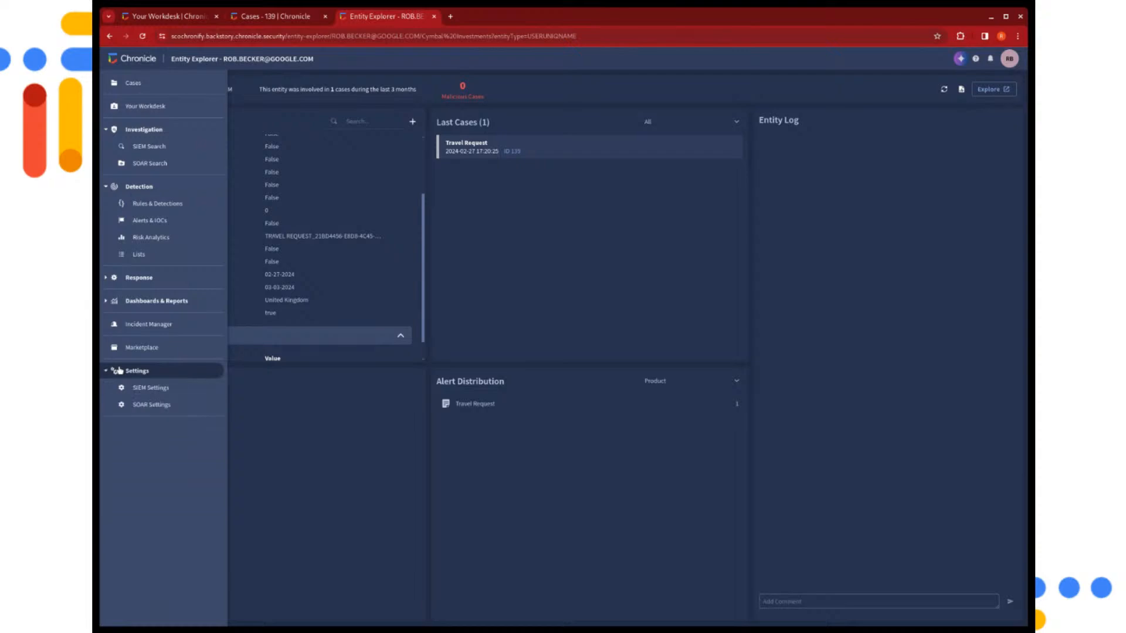
left_click(153, 405)
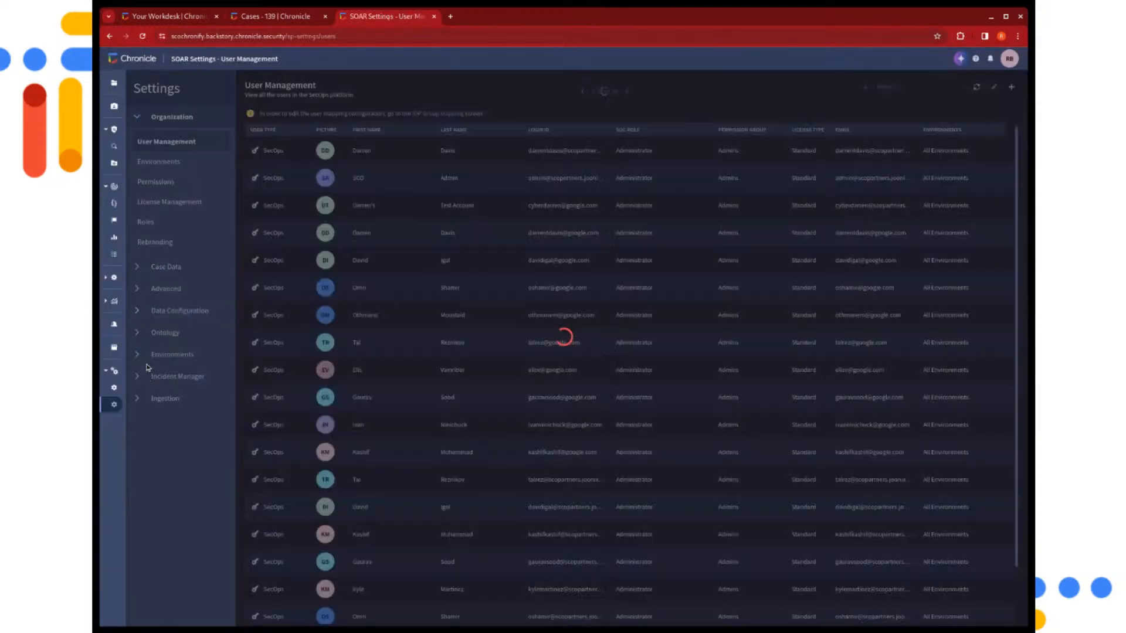
left_click(146, 358)
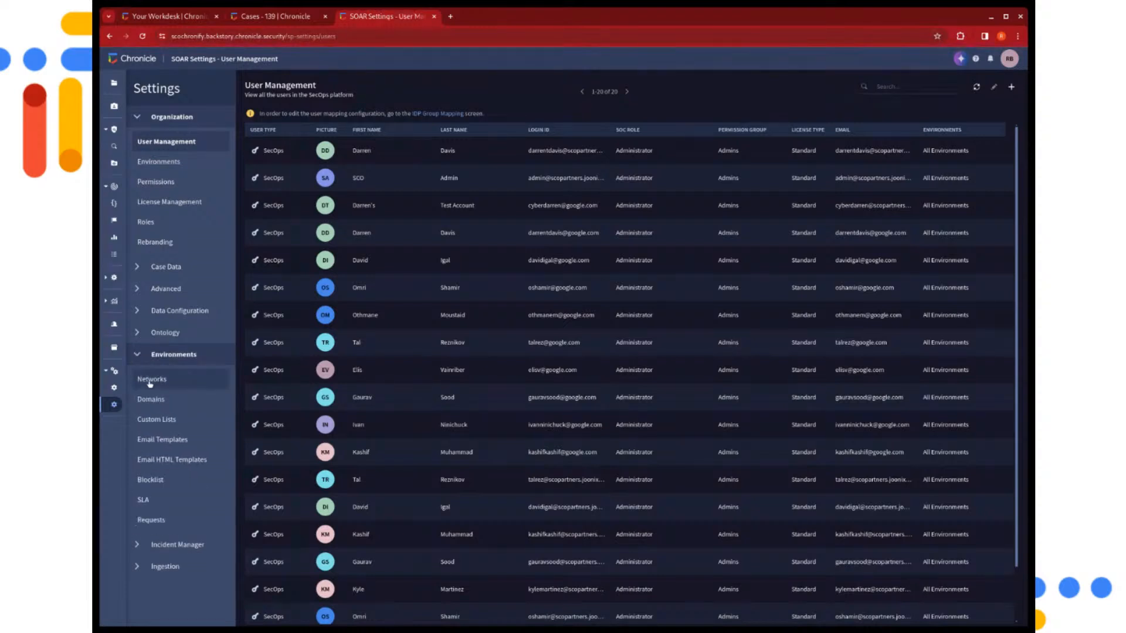
left_click(154, 419)
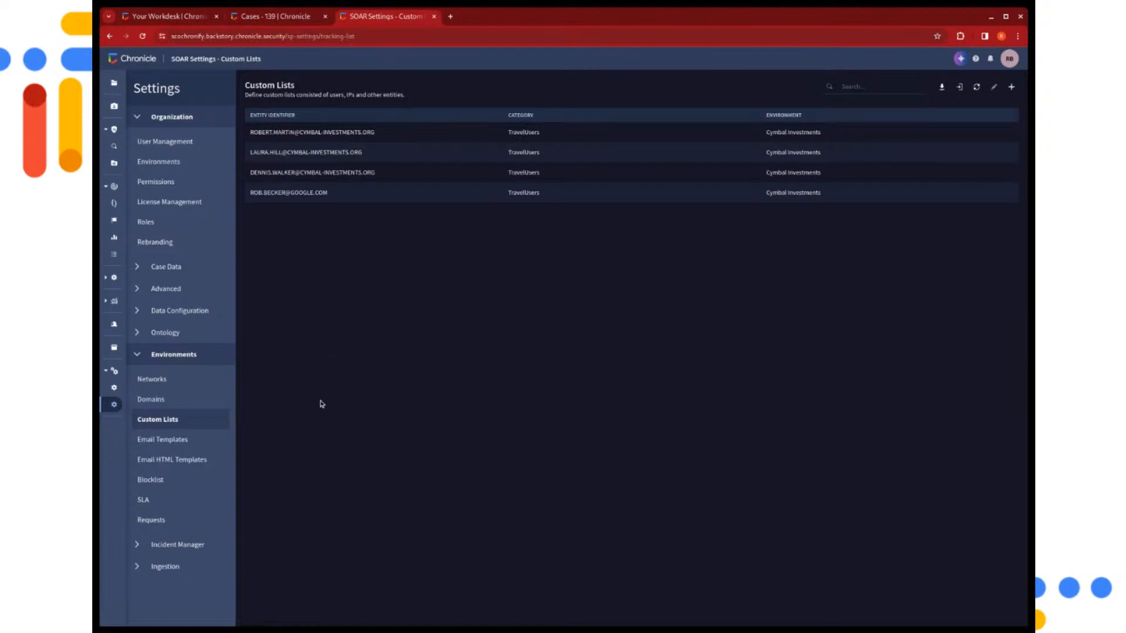
Open the parameters of the workforce_traveluser_exclusions ingestion connector
left_click(139, 565)
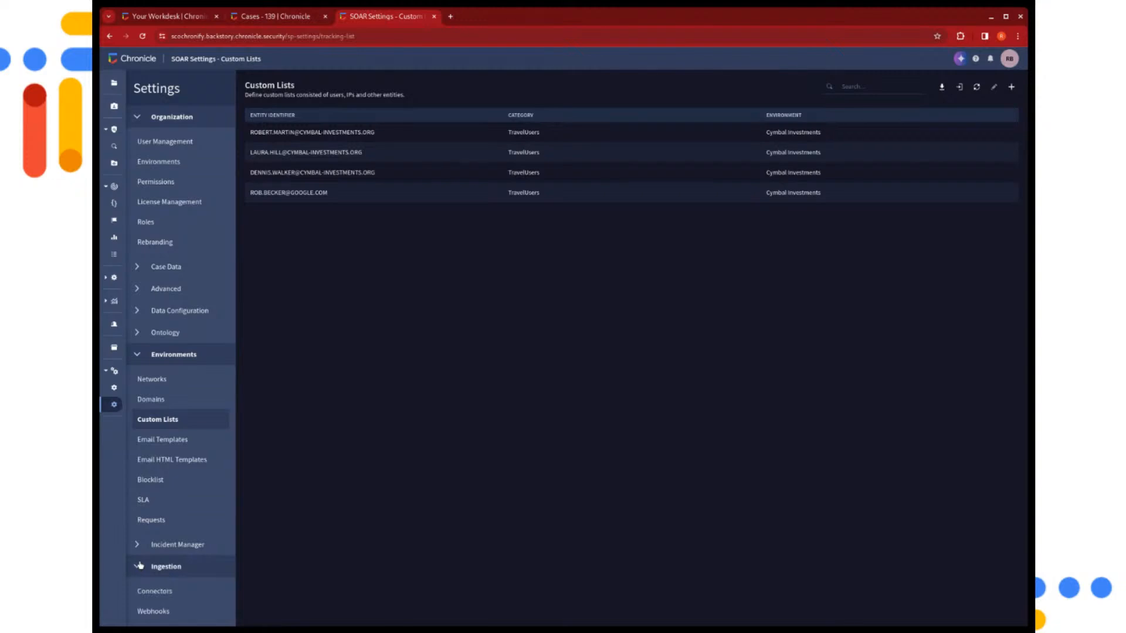
left_click(156, 592)
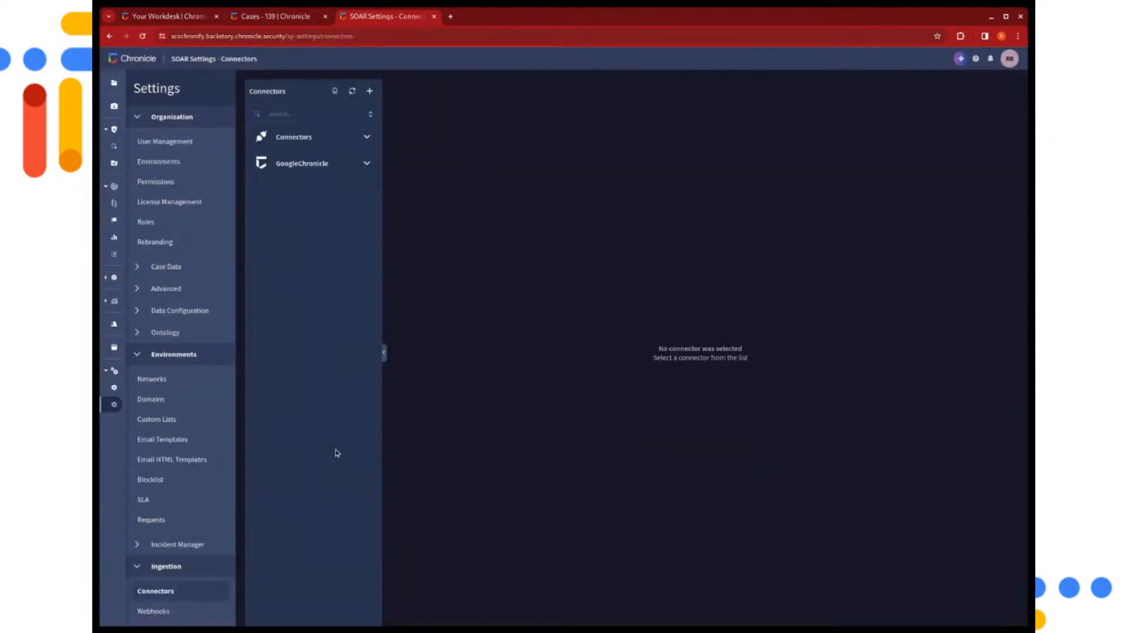
left_click(289, 142)
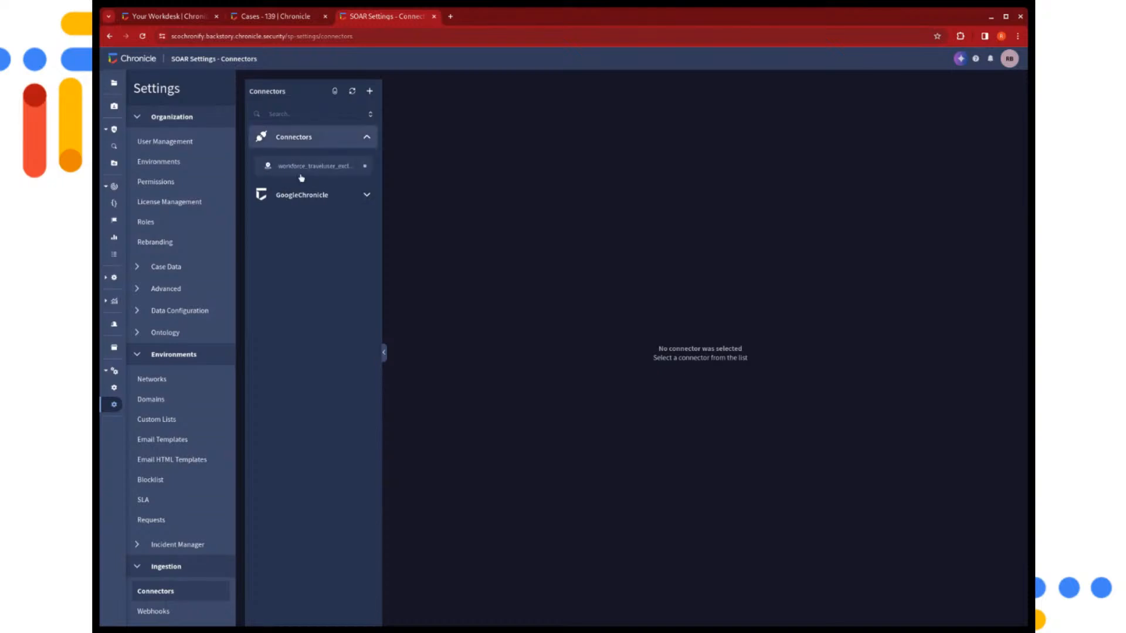
left_click(326, 170)
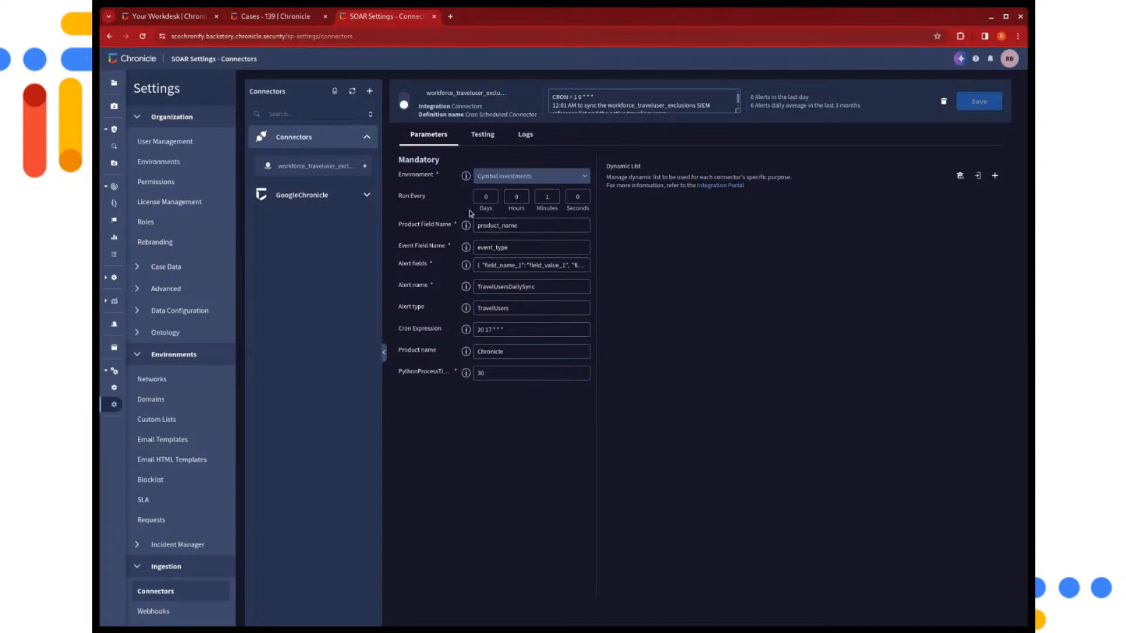
Check the alert type and alert name configured in the workforce_traveluser_exclusions connector's parameters
double_click(500, 306)
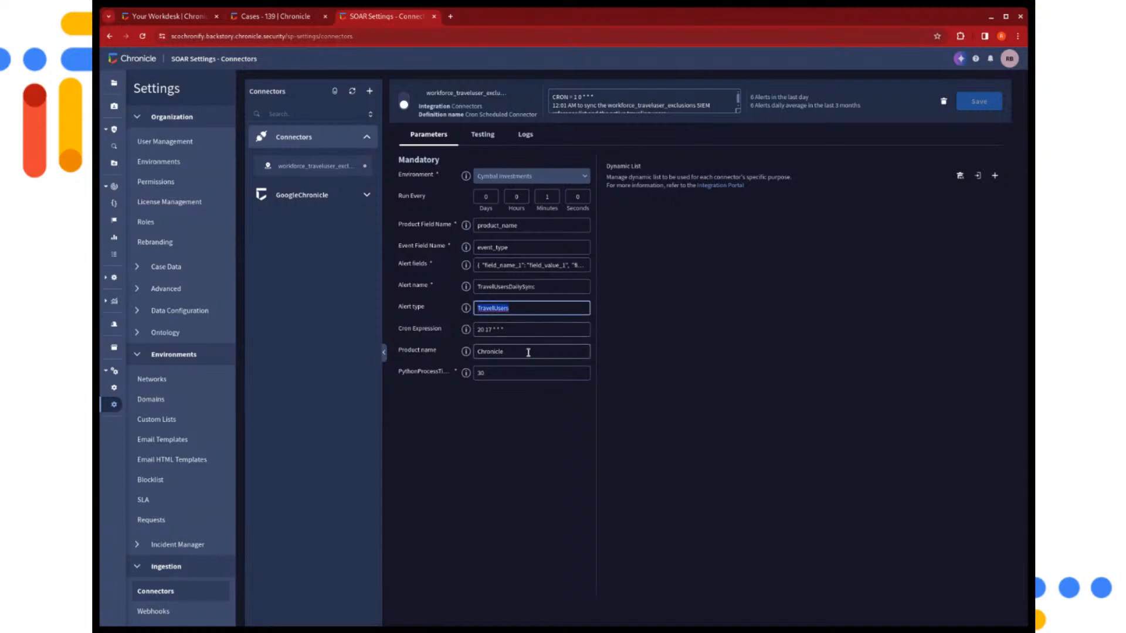
double_click(533, 286)
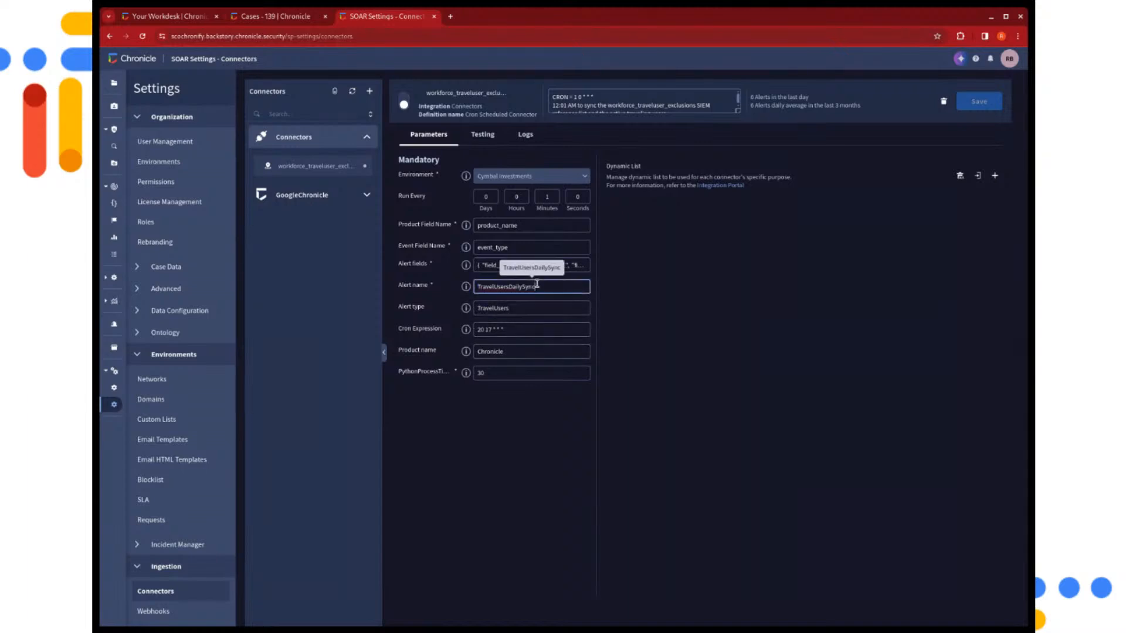
left_click(638, 322)
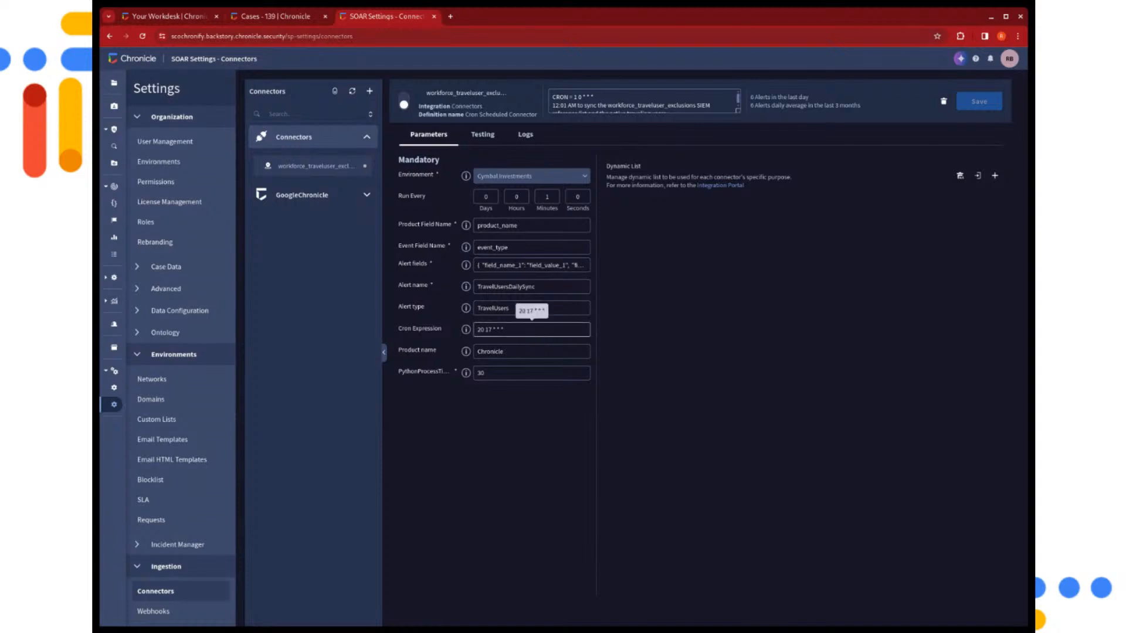
Set the connector's cron expression to 24 17 * * *, enable the connector and save it
left_click(495, 326)
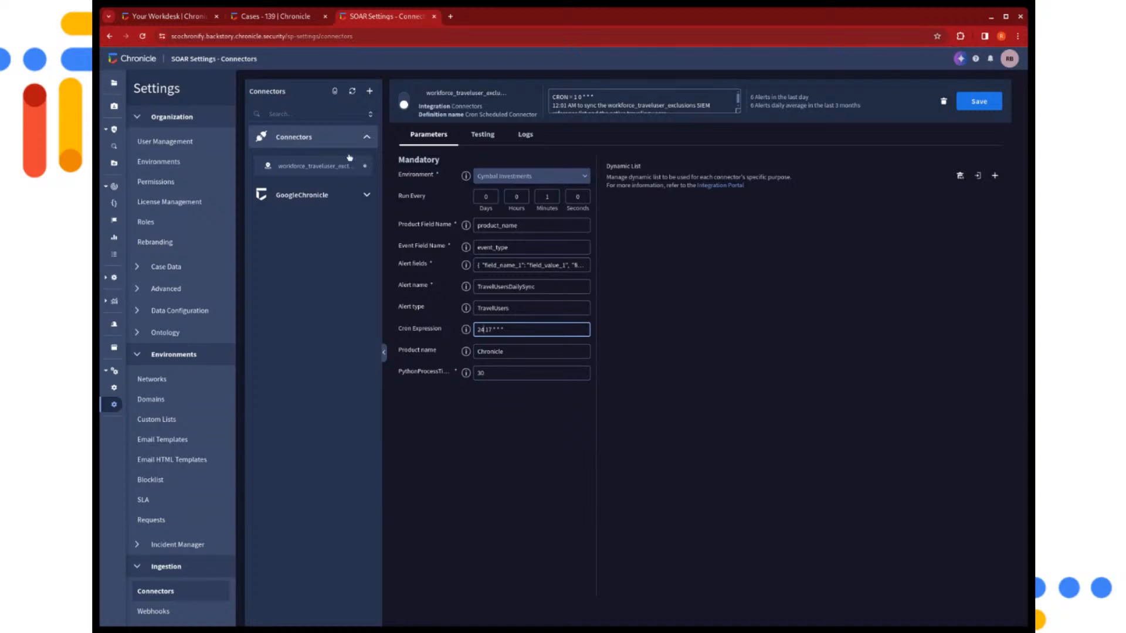
left_click(404, 103)
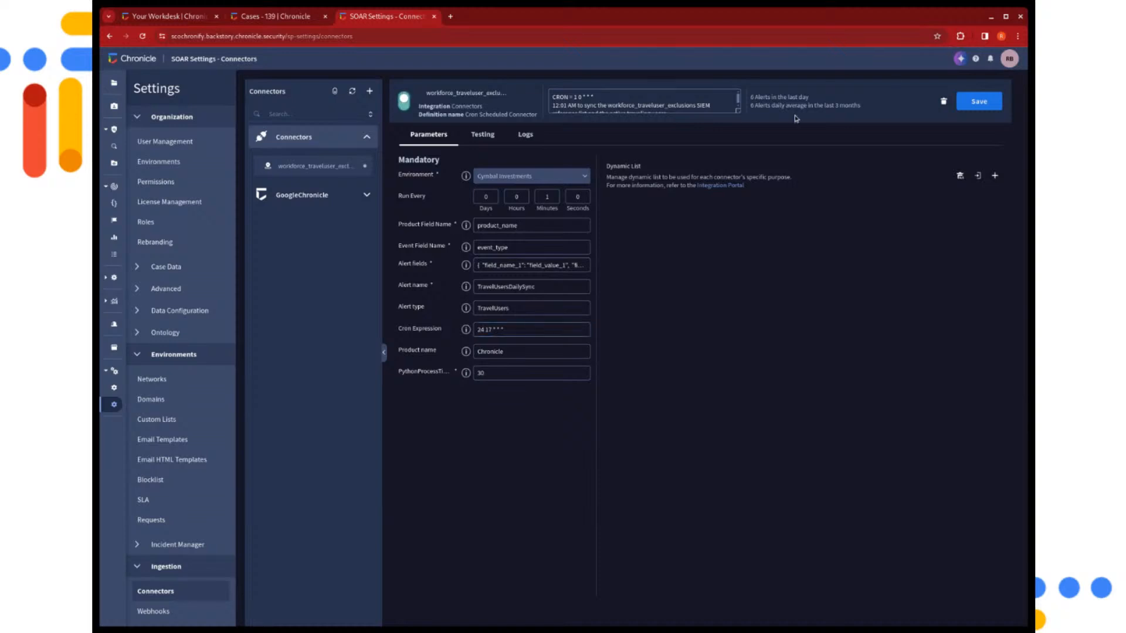
left_click(980, 94)
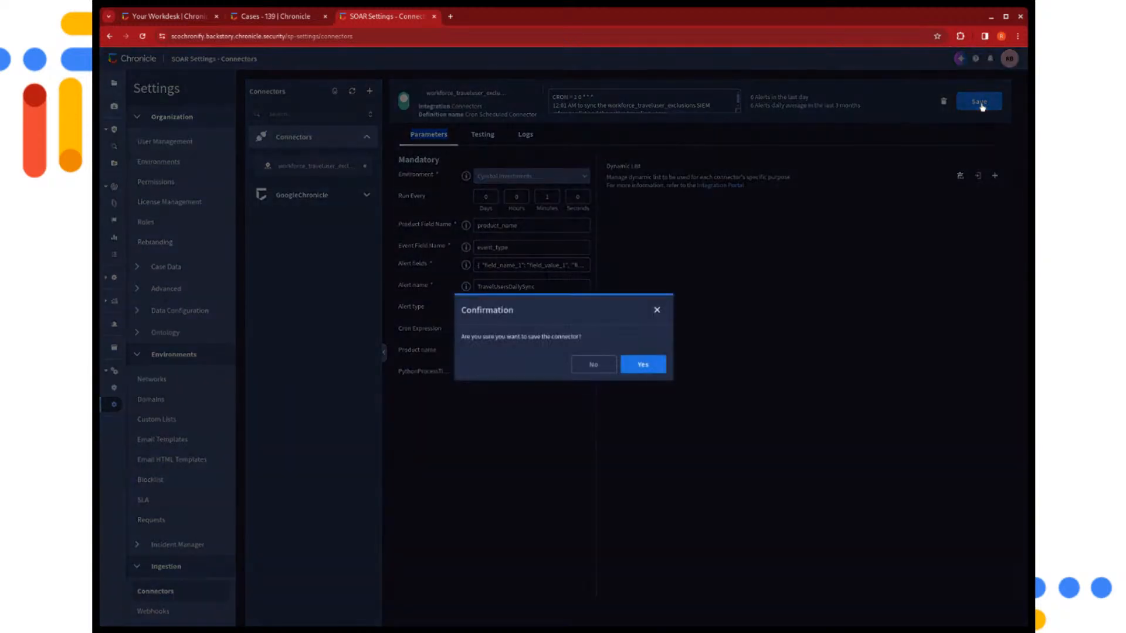
left_click(659, 365)
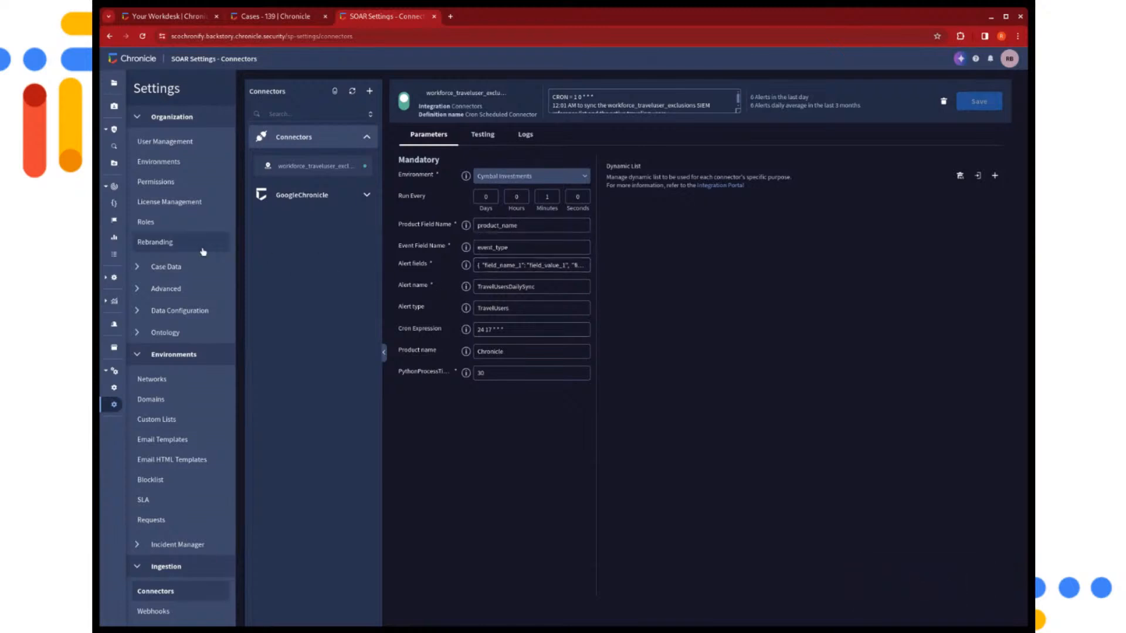
Open the workforce_traveluser exclusions playbook from the CymbalInvestments playbook folder
mouse_move(108, 239)
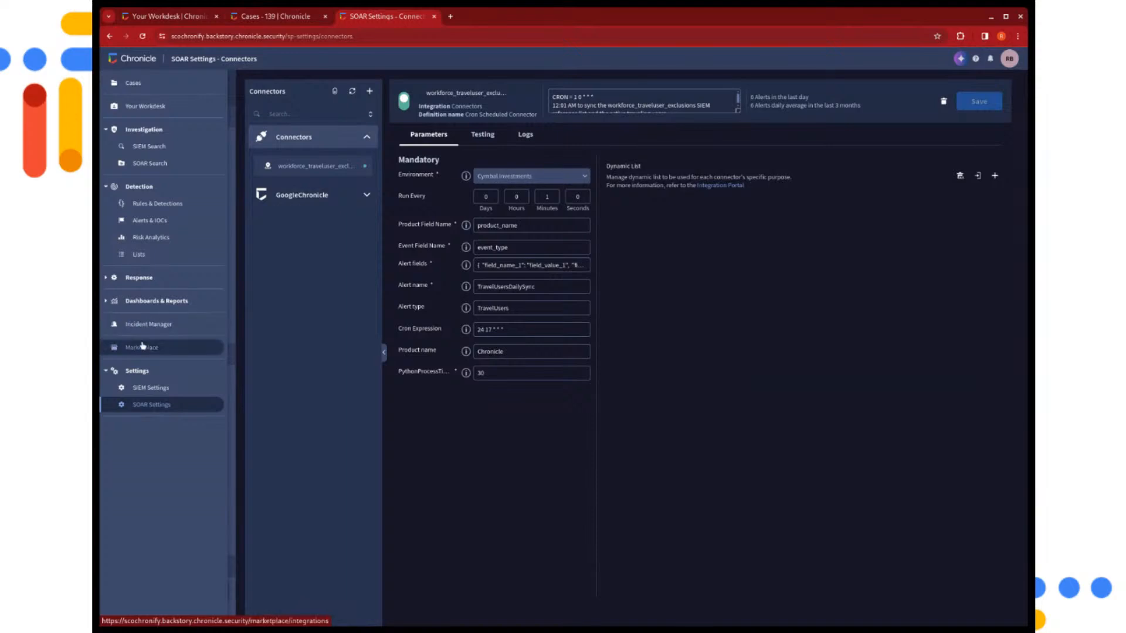
left_click(138, 278)
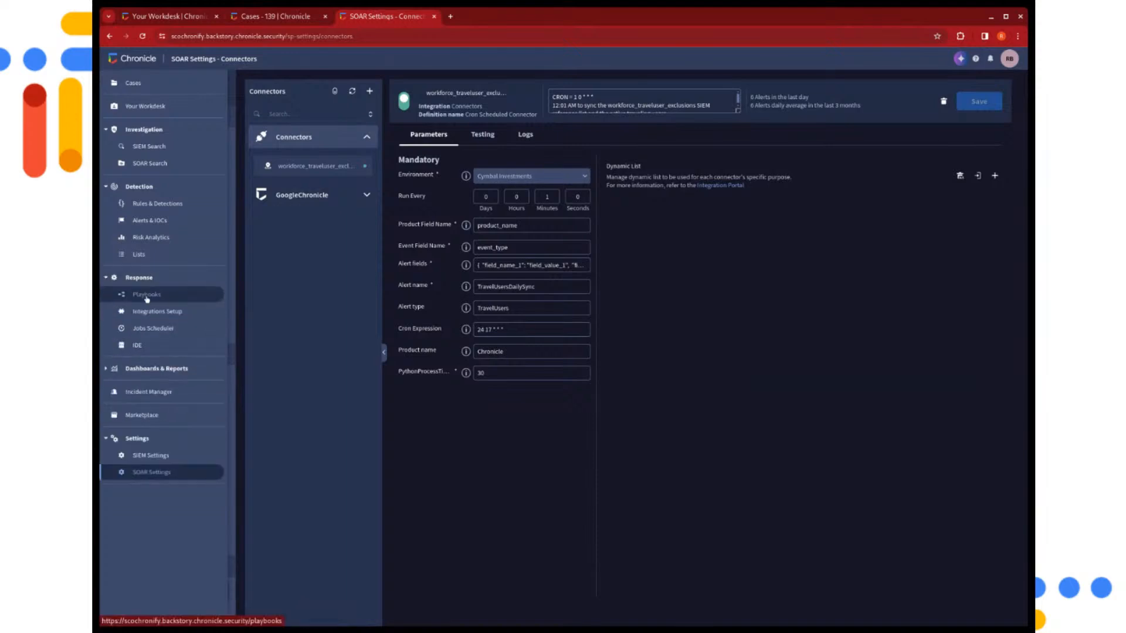
left_click(146, 296)
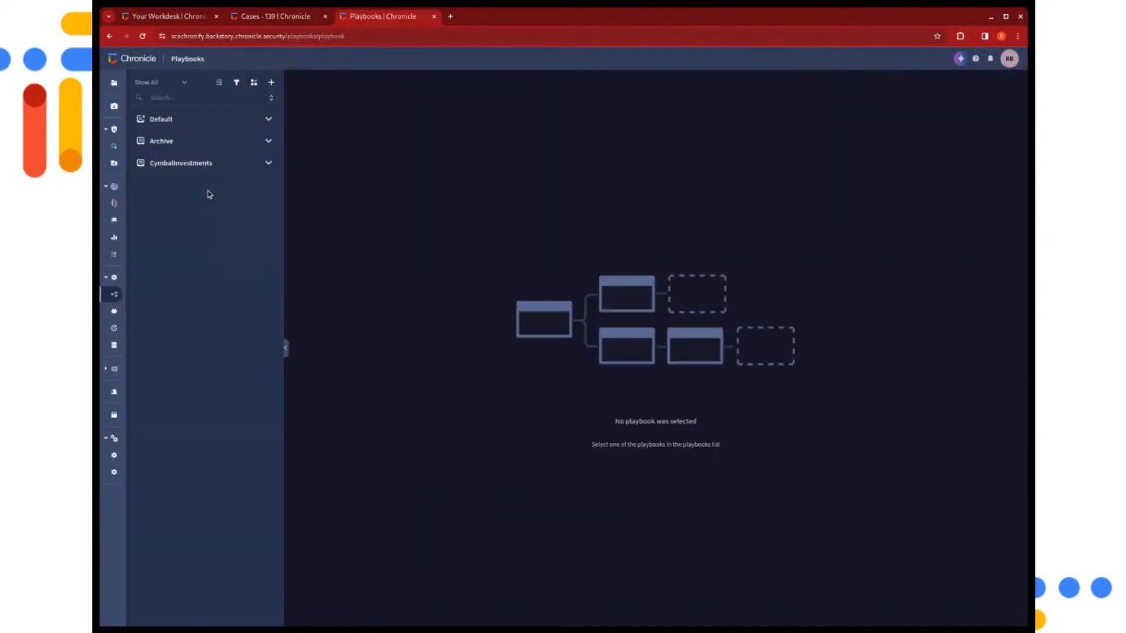
left_click(201, 168)
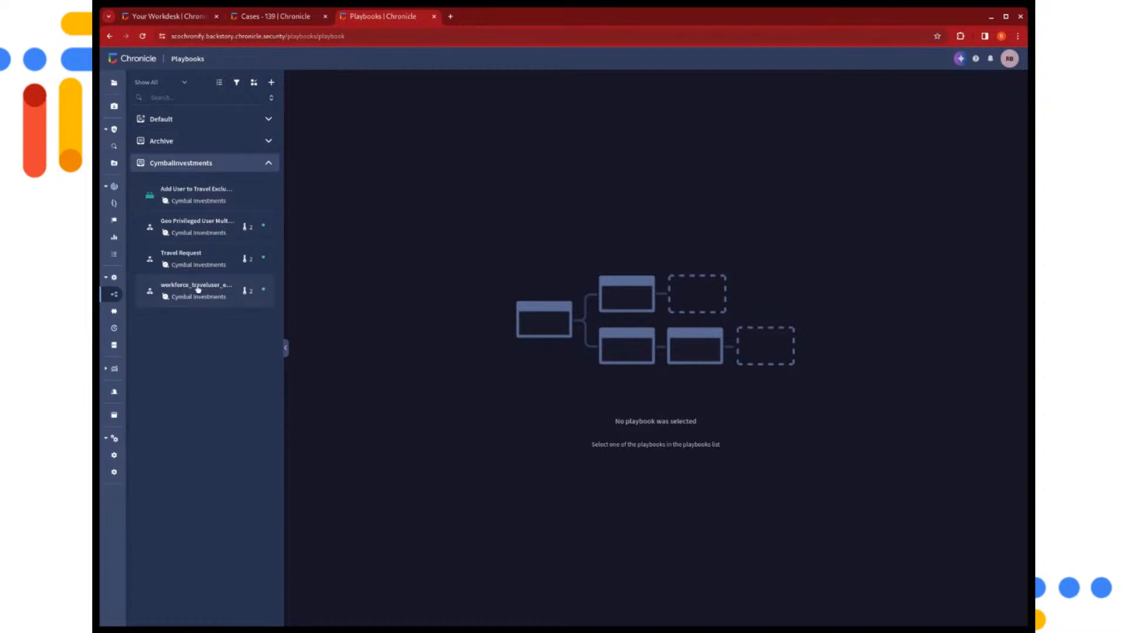
left_click(197, 288)
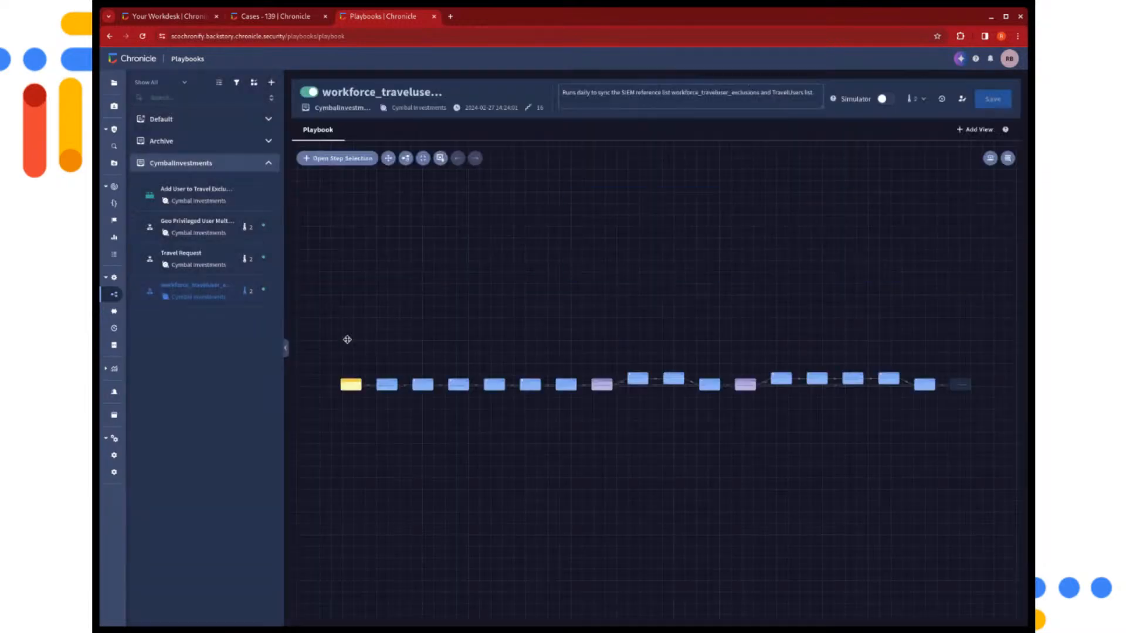
Examine the Alert Type trigger at the start of the playbook's flow
scroll(402, 413, "up", 4)
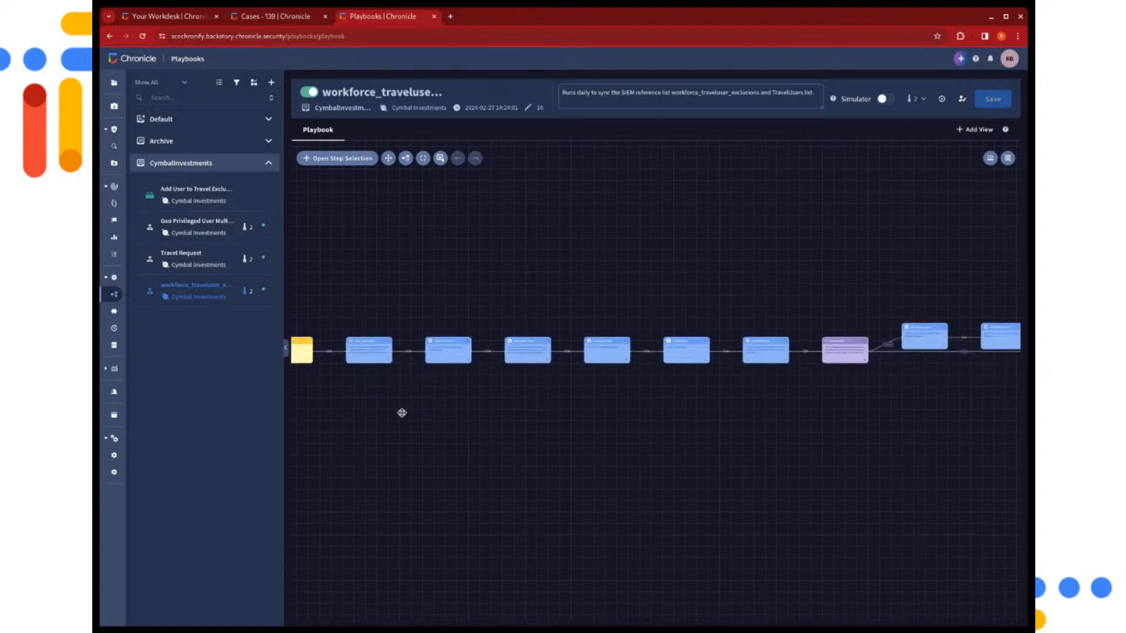
scroll(401, 413, "up", 4)
left_click_drag(389, 394, 548, 382)
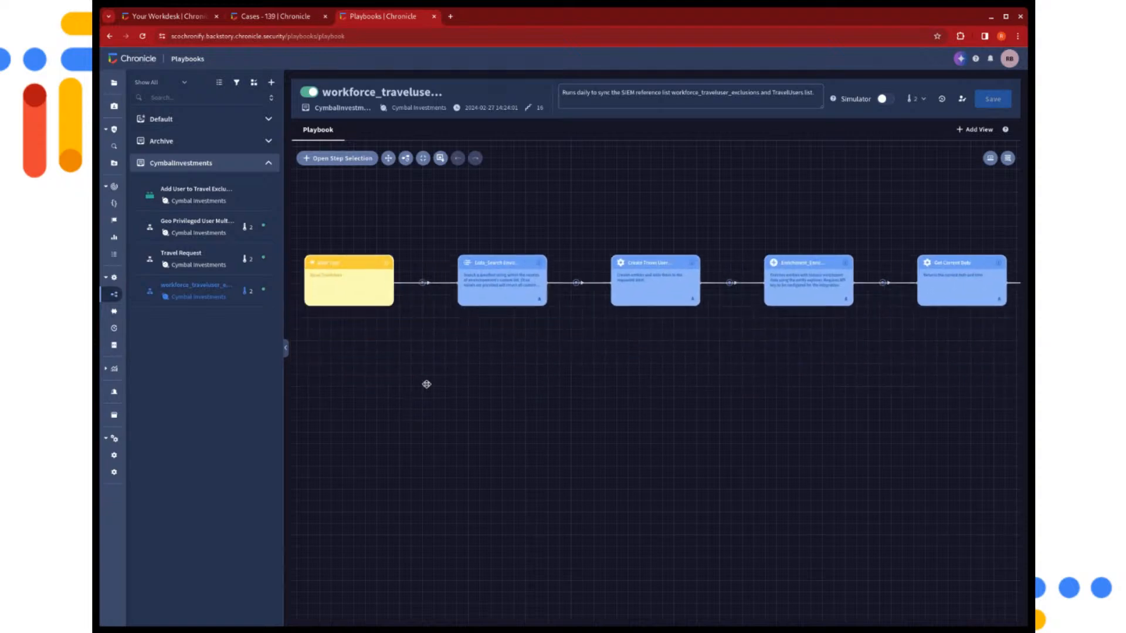
left_click_drag(427, 384, 529, 449)
scroll(510, 385, "up", 3)
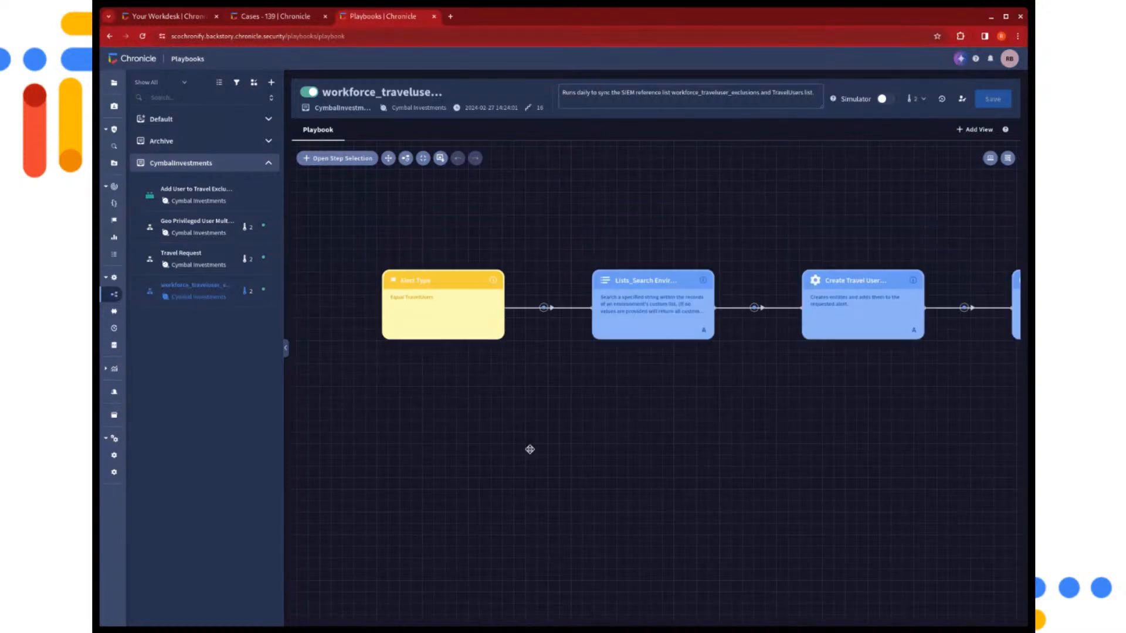
scroll(529, 449, "up", 2)
left_click_drag(581, 387, 578, 452)
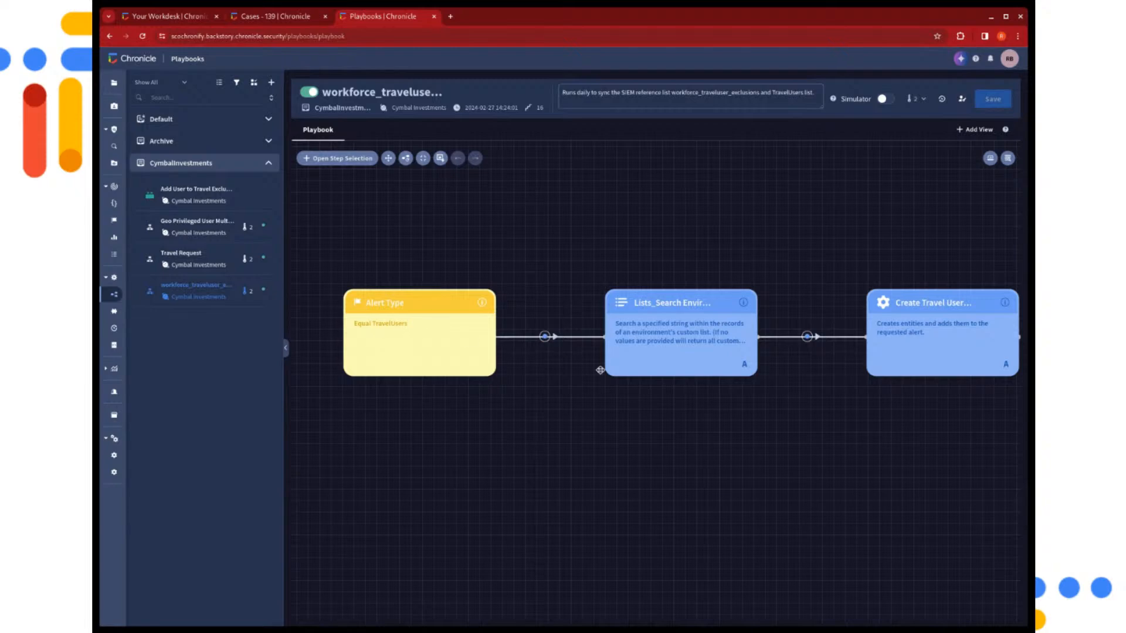
Check the Categories parameter of the Lists_Search Environment Custom Lists_1 action, and close the action without saving
left_click_drag(671, 392, 553, 387)
left_click(567, 350)
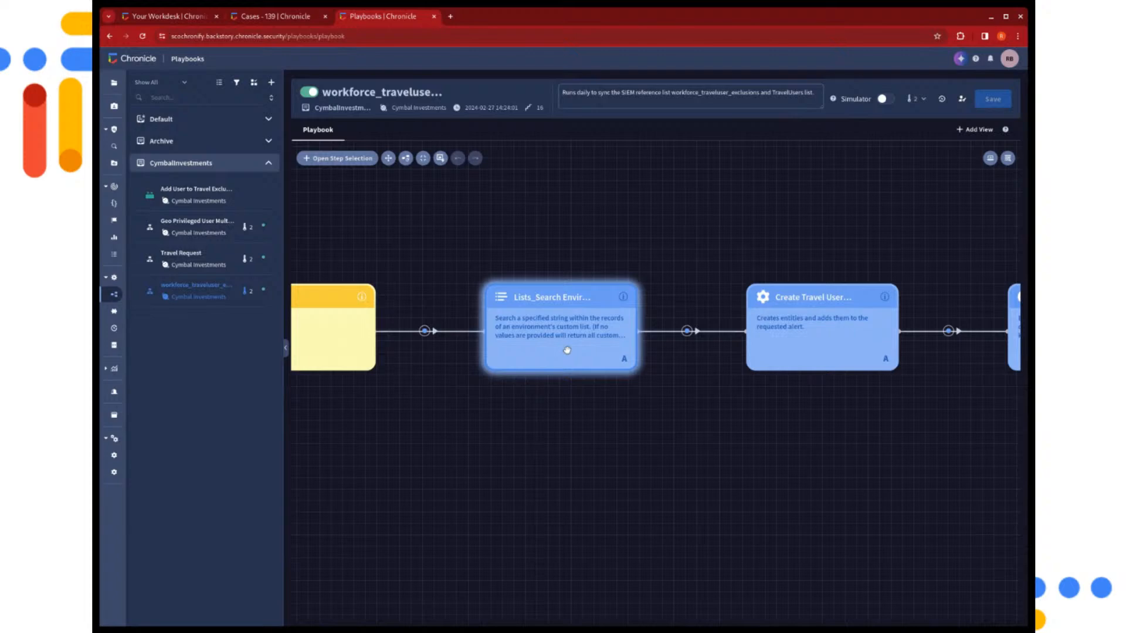
left_click(566, 350)
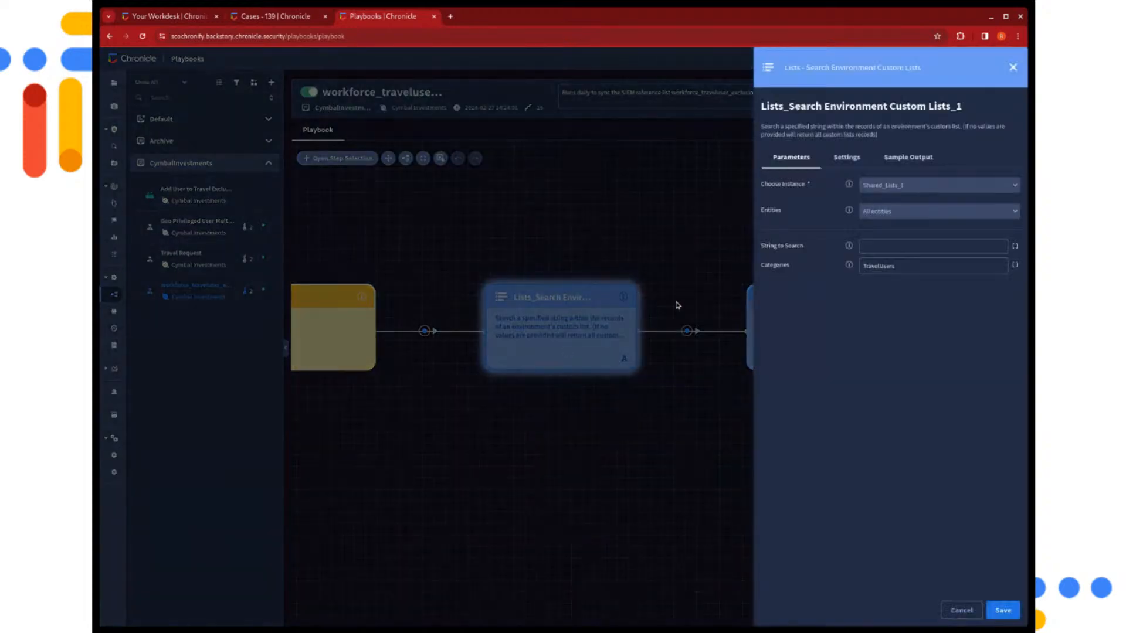
left_click(874, 265)
left_click_drag(932, 266, 839, 255)
left_click(853, 302)
left_click(961, 610)
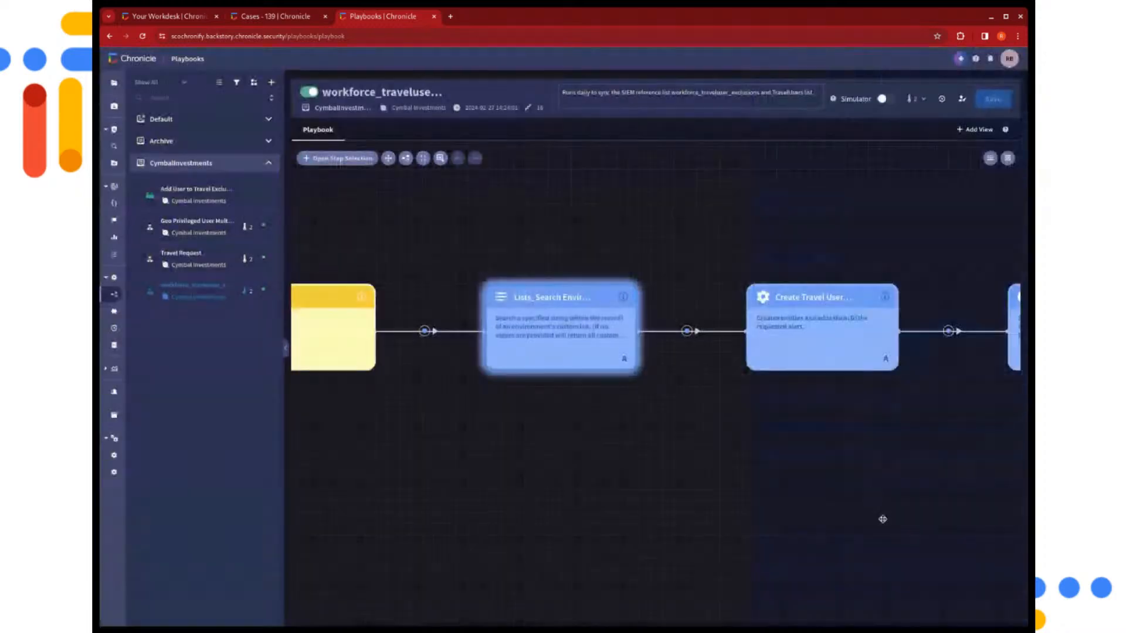
View the parameters of the Create Travel Users Entities action, and close it without saving
left_click_drag(855, 463, 663, 448)
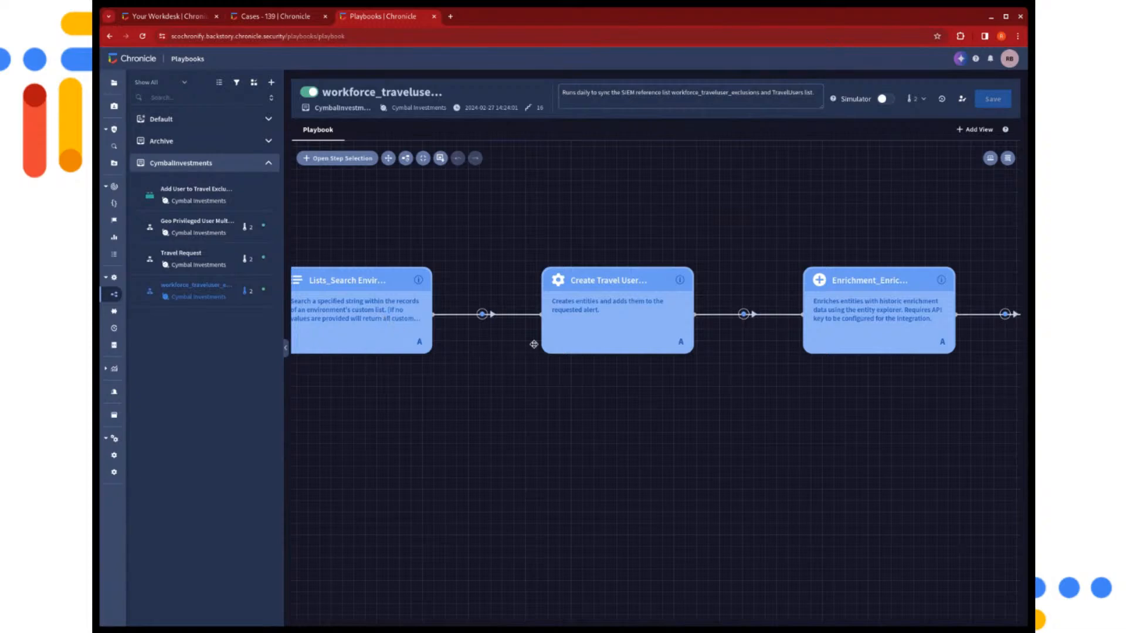
left_click(586, 342)
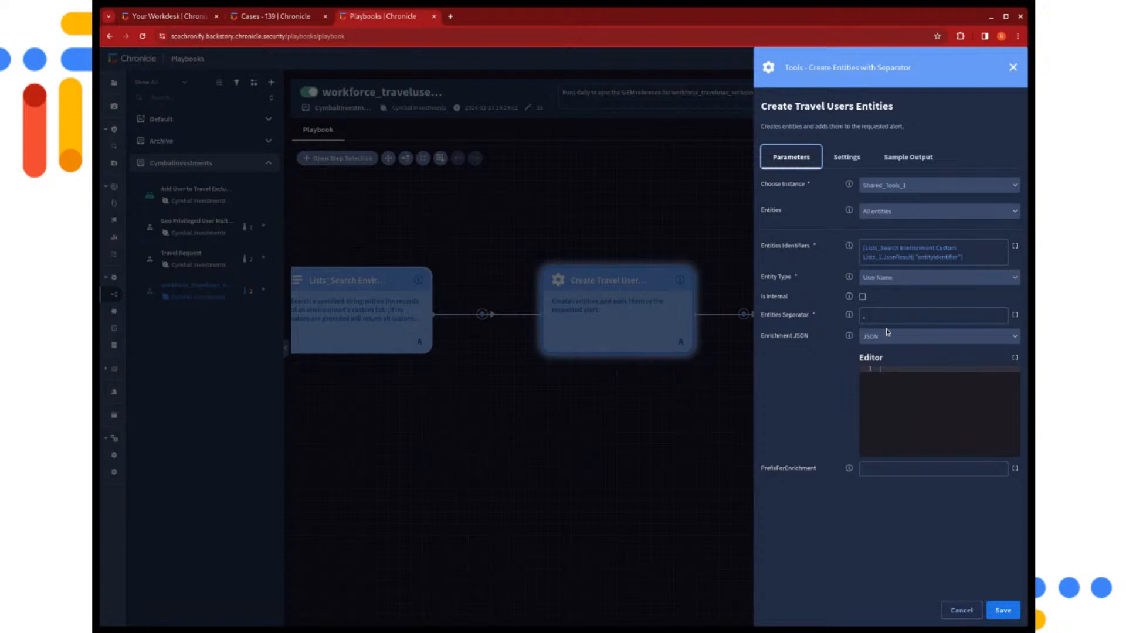
left_click(961, 610)
Check the Field Name attributes of the Enrichment_Enrich Entity from Explorer Attributes_1 action, and close it without saving
left_click_drag(897, 478, 777, 459)
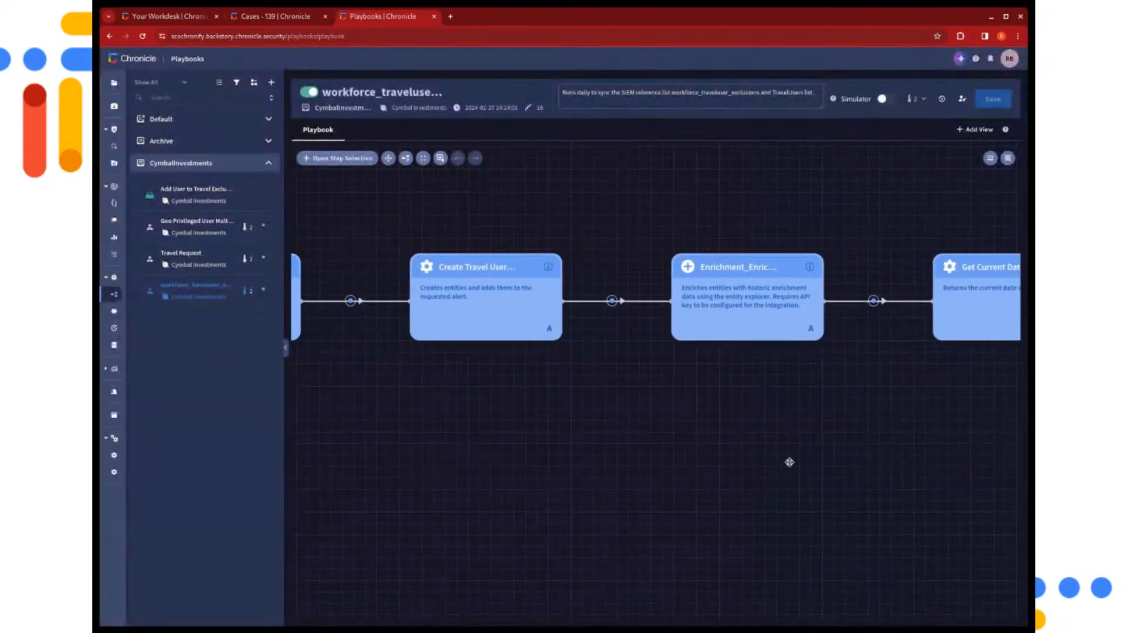
left_click_drag(891, 462, 650, 485)
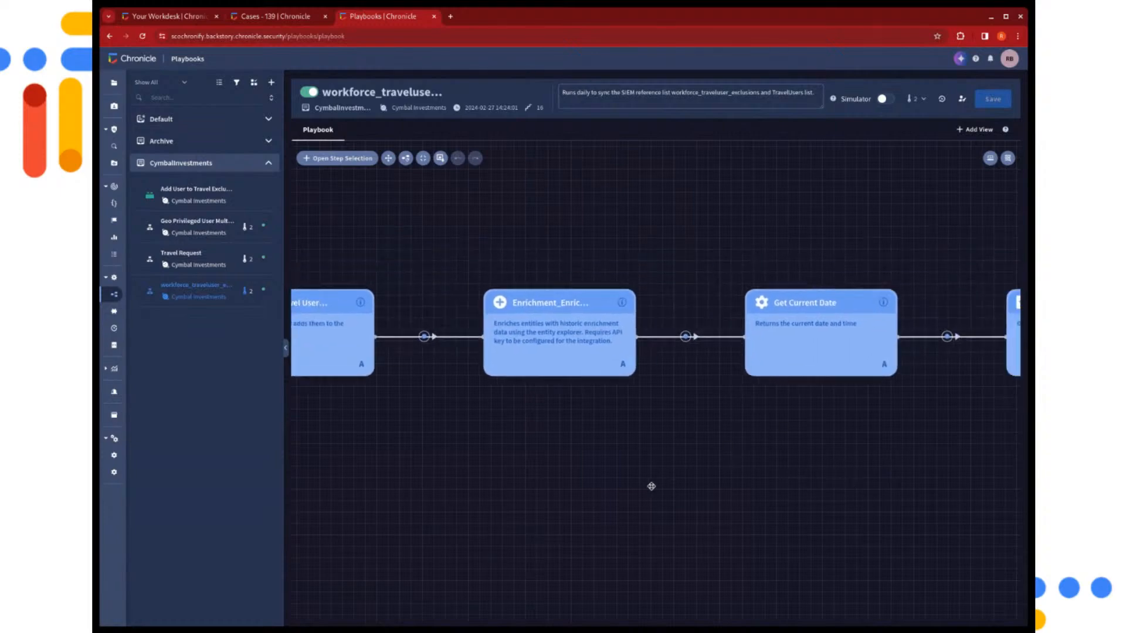
left_click(545, 333)
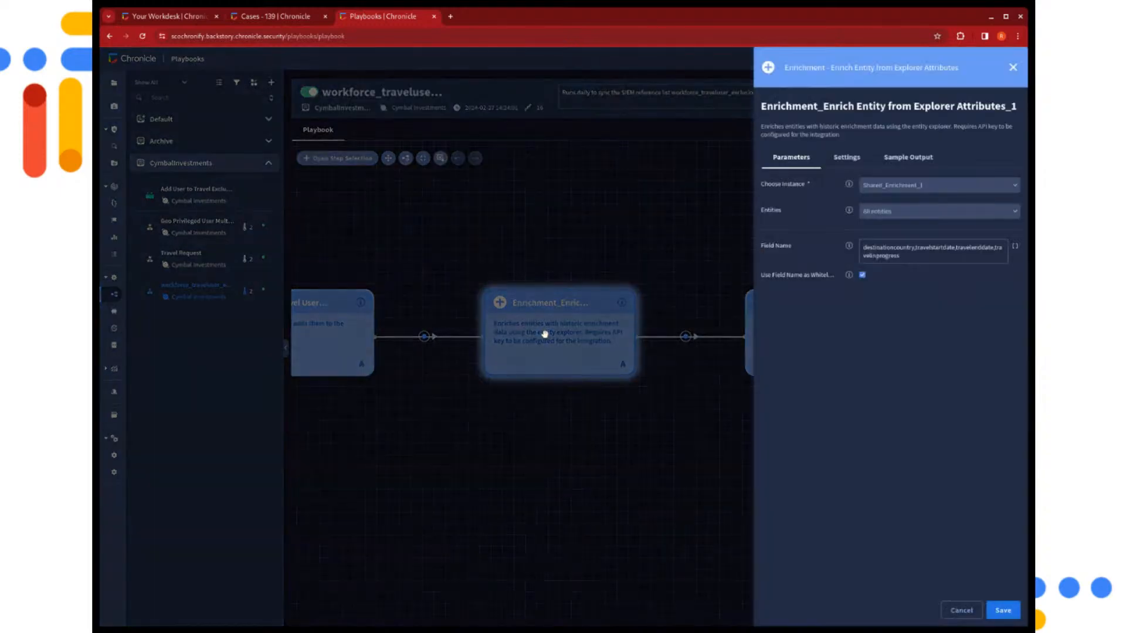
left_click(886, 248)
left_click(954, 610)
Follow the Get Current Date and Get Yesterday actions, and view the entity selection conditions of Starting Entities
left_click_drag(915, 511, 711, 502)
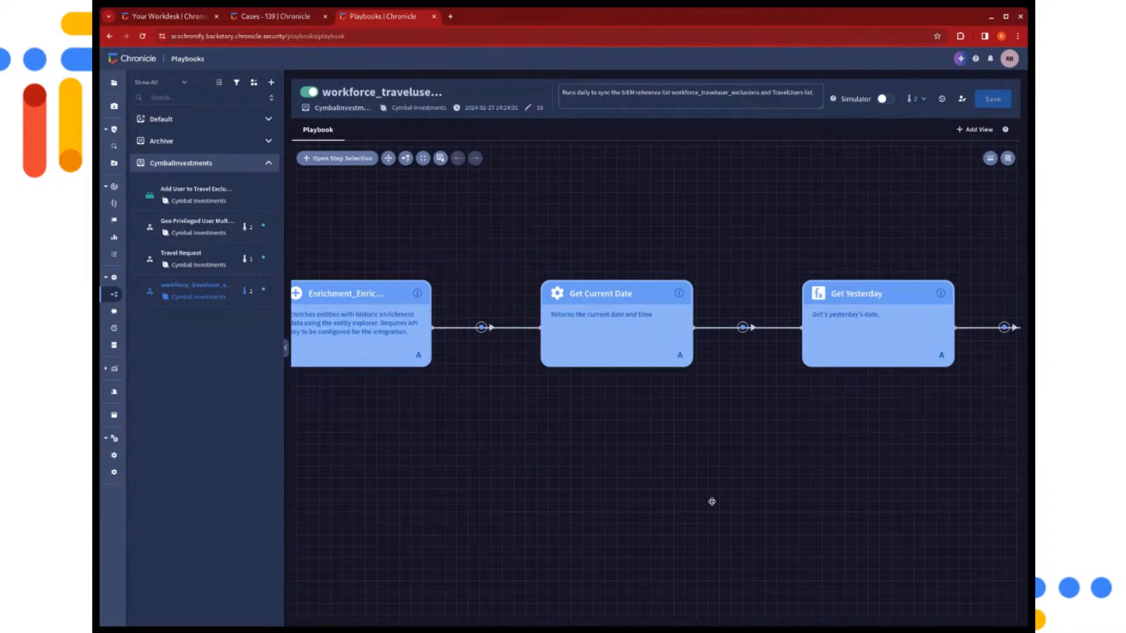
left_click_drag(774, 540, 694, 542)
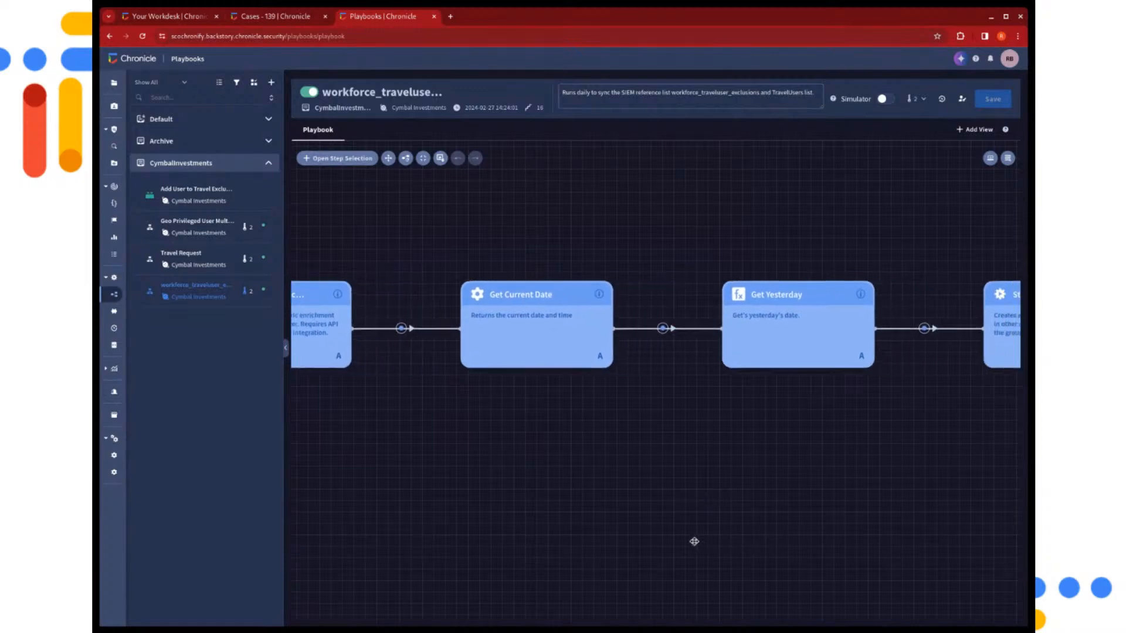
left_click_drag(848, 535, 812, 544)
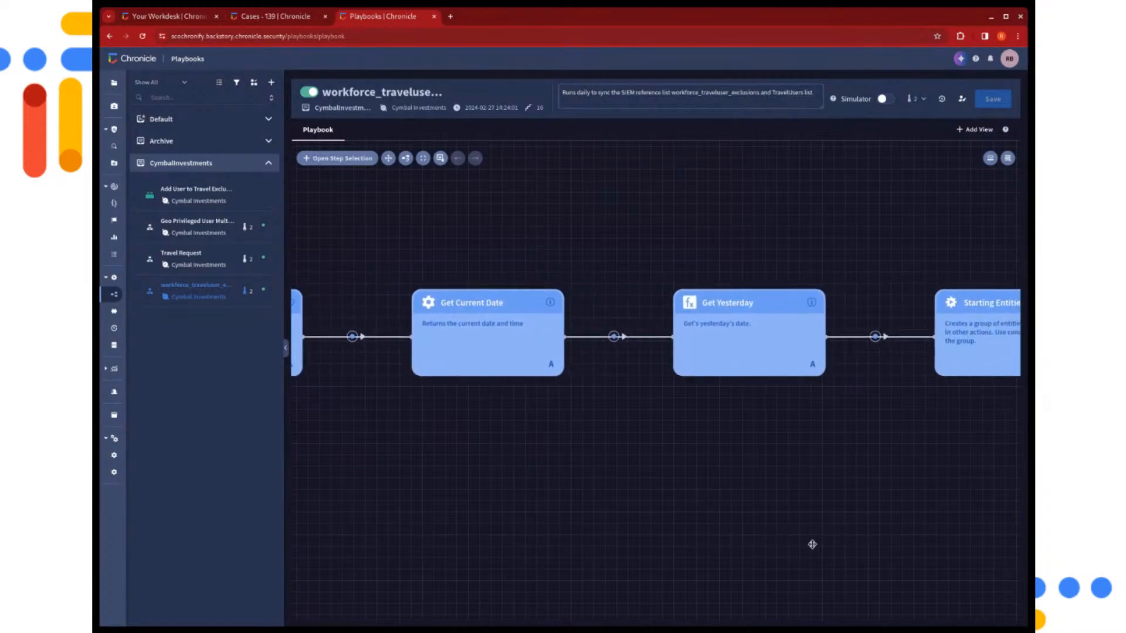
left_click_drag(739, 444, 569, 444)
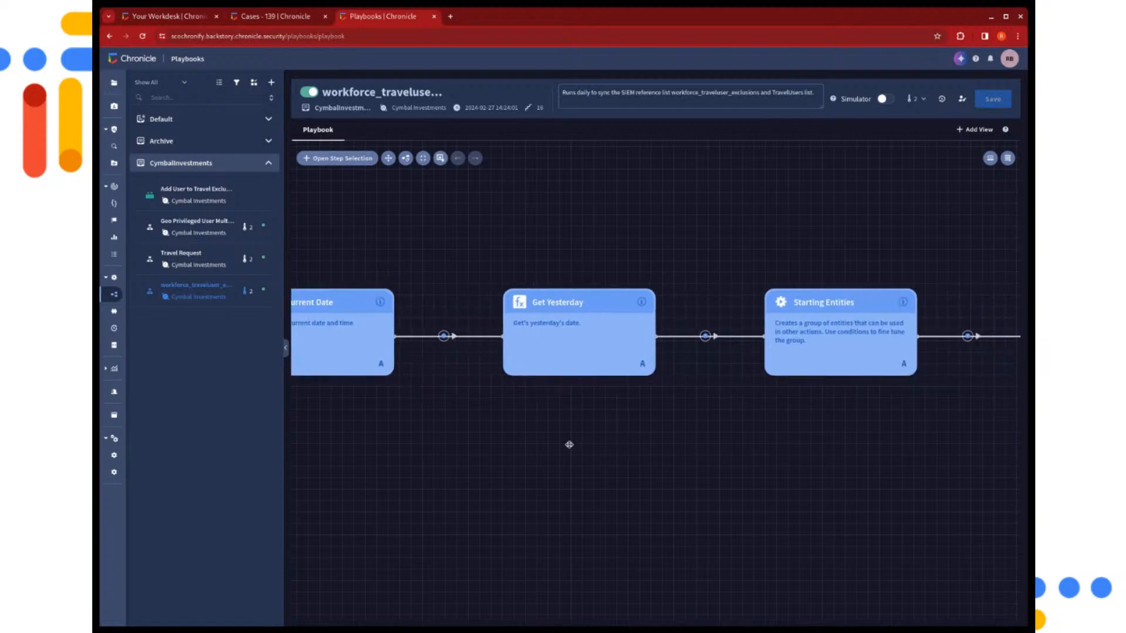
left_click_drag(892, 502, 697, 528)
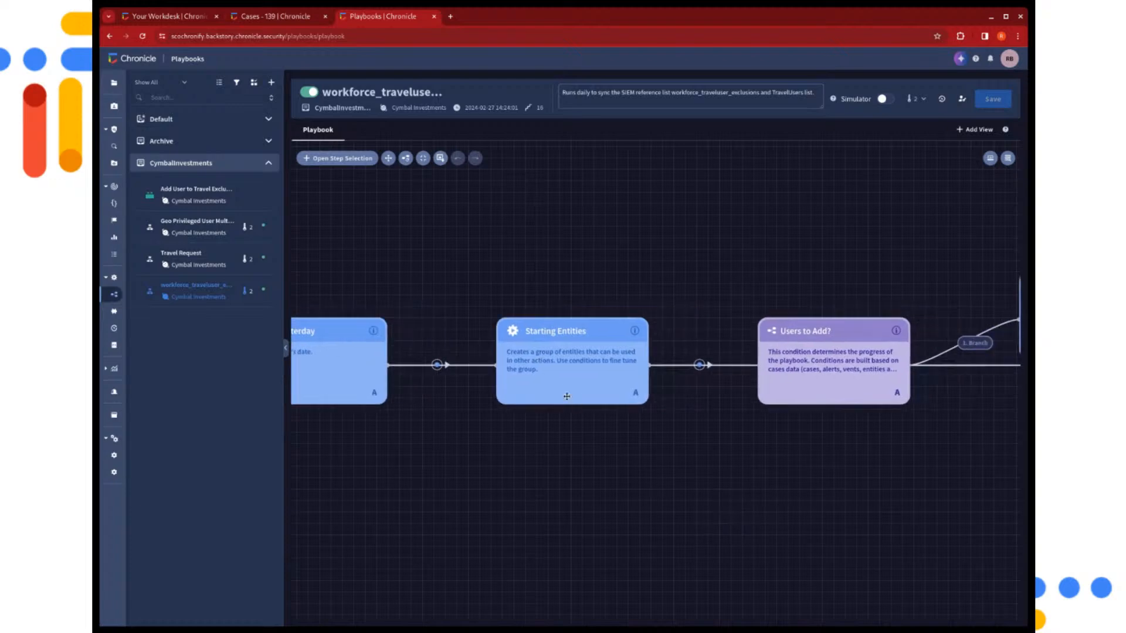
left_click(564, 359)
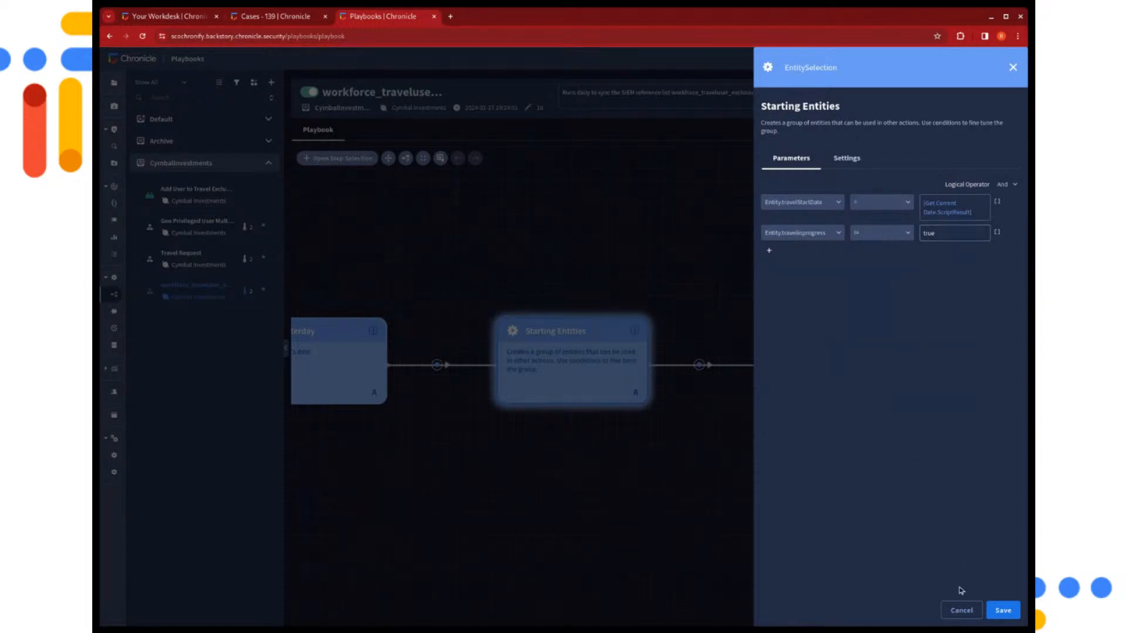
left_click(955, 611)
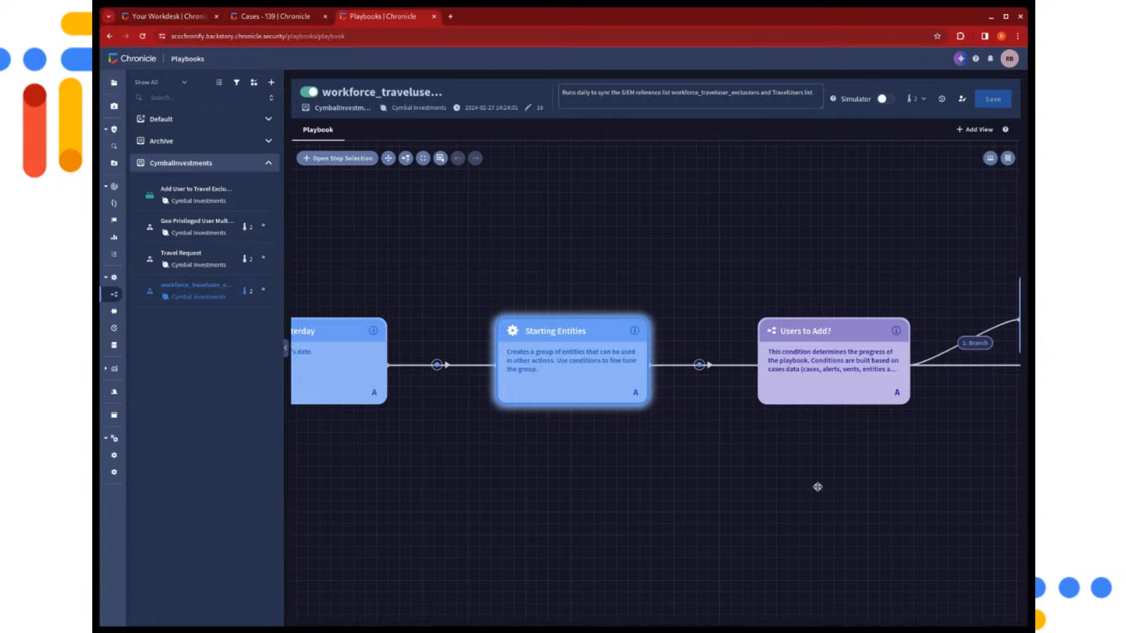
Examine the Users to Add? branch, opening the Starting Users List action and the GoogleChronicle action that adds values to the reference list
left_click_drag(838, 546, 447, 538)
left_click_drag(736, 533, 598, 546)
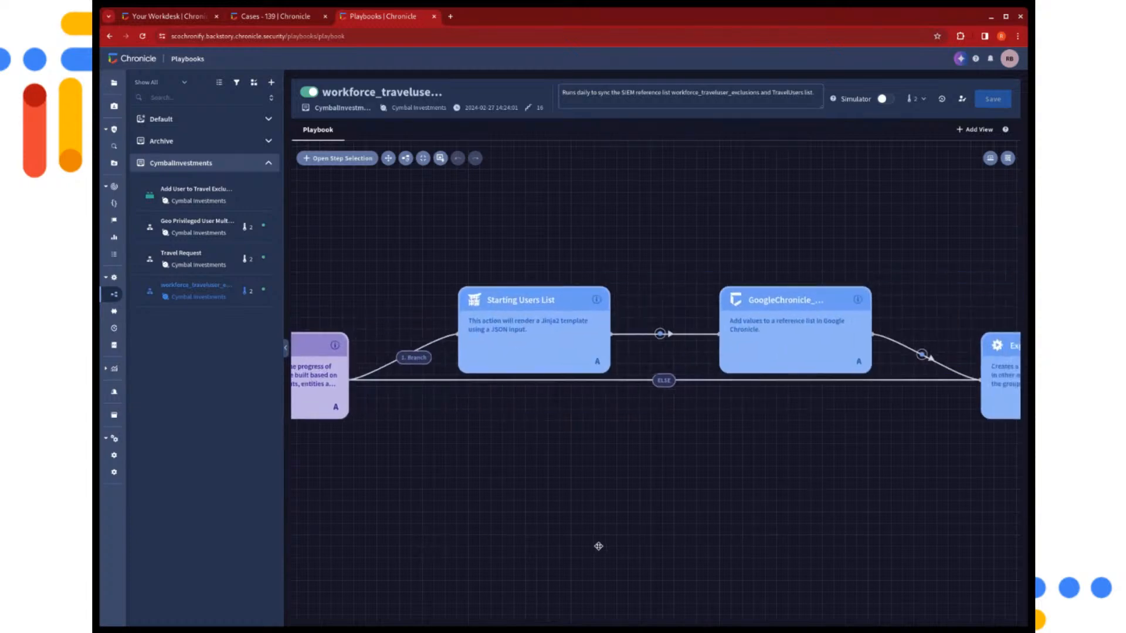
left_click_drag(453, 505, 555, 512)
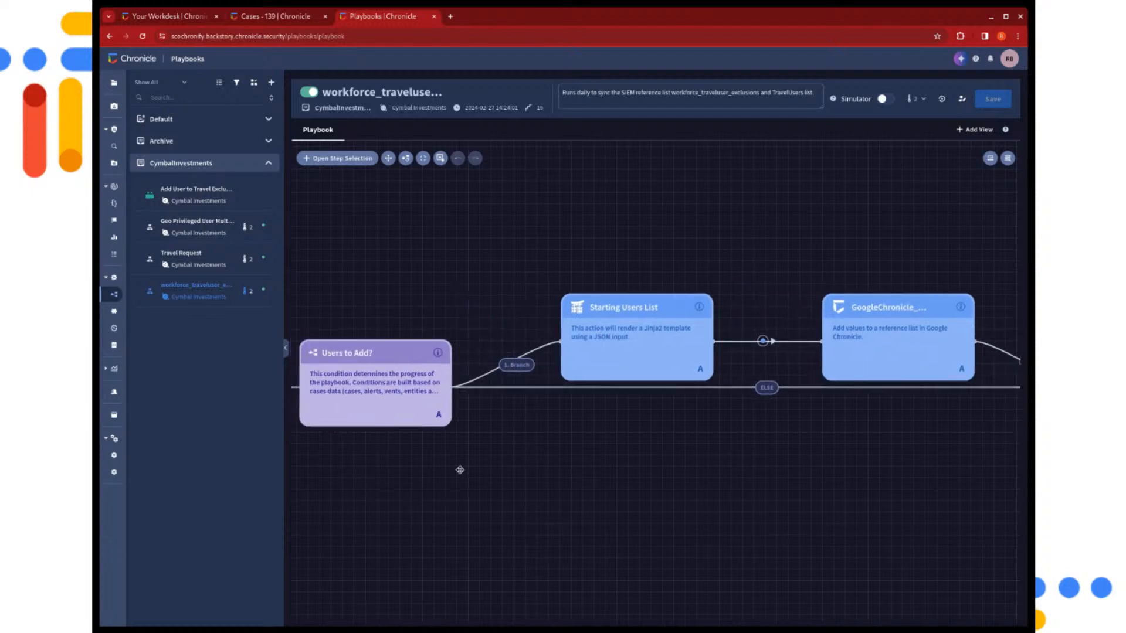
left_click_drag(827, 509, 680, 507)
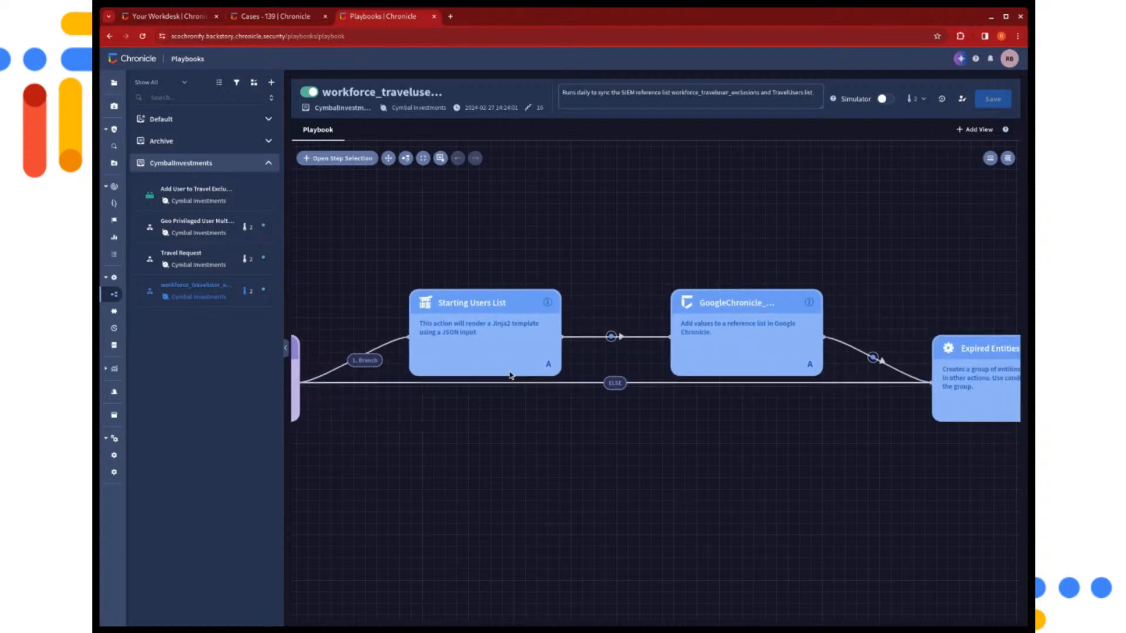
left_click(498, 338)
left_click(610, 493)
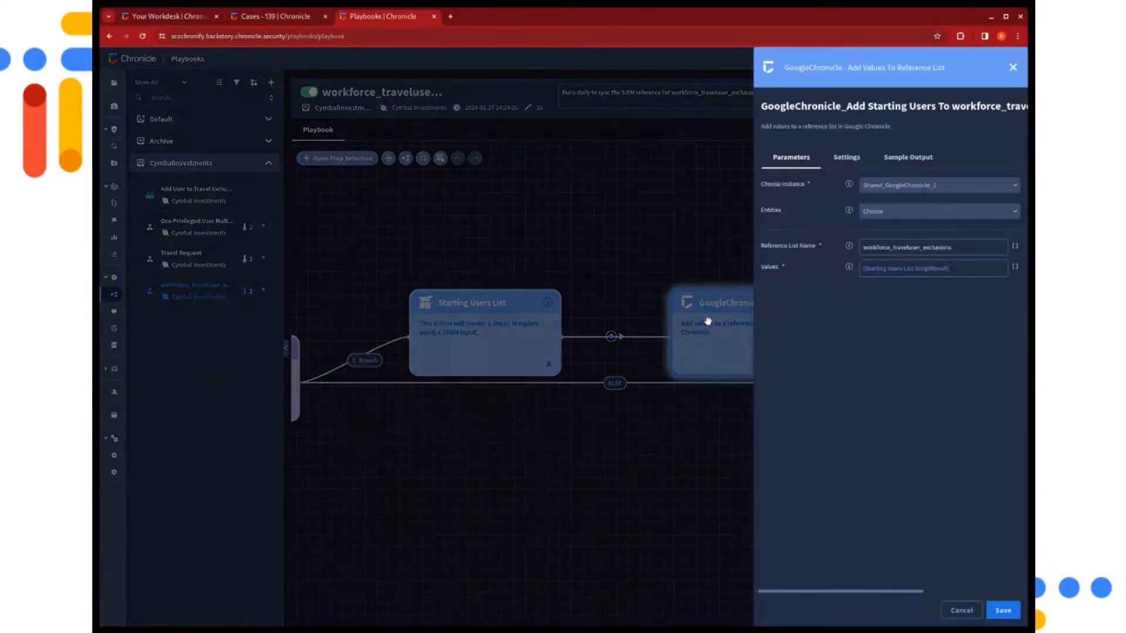
left_click(706, 322)
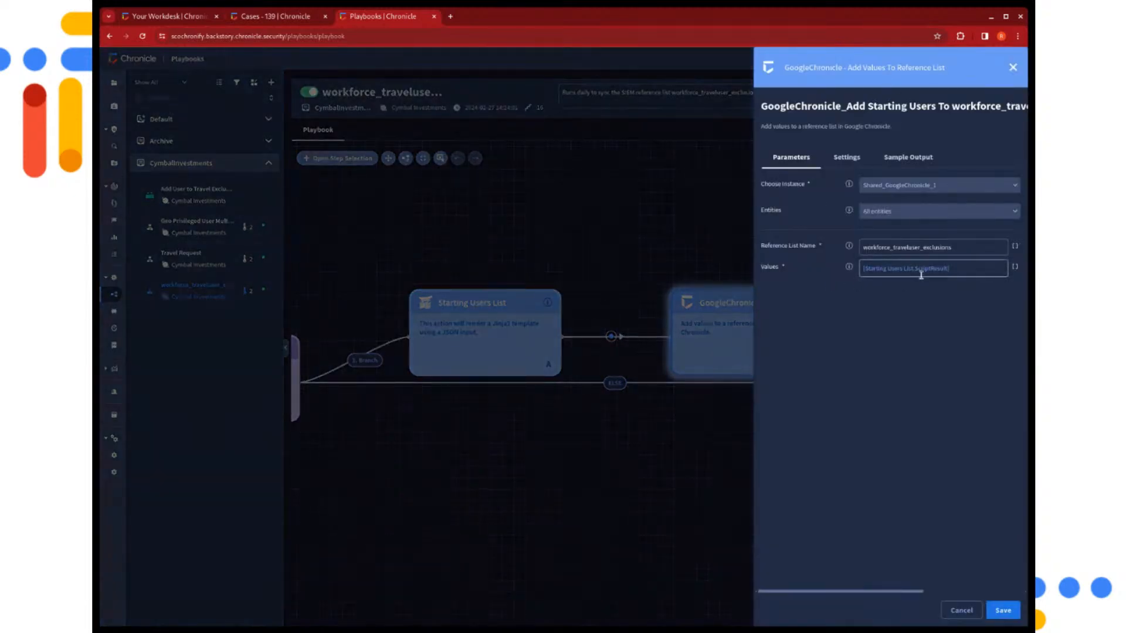
Examine the entities, JSON object and full Jinja template of the Starting Users List action, and discard any changes
left_click(967, 610)
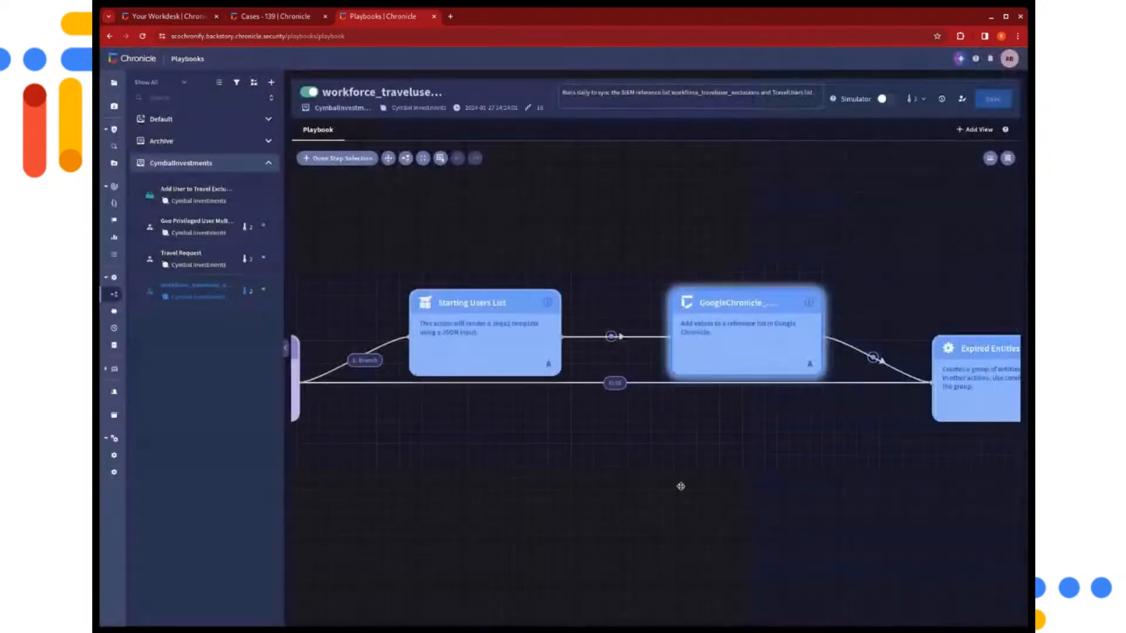
left_click(490, 367)
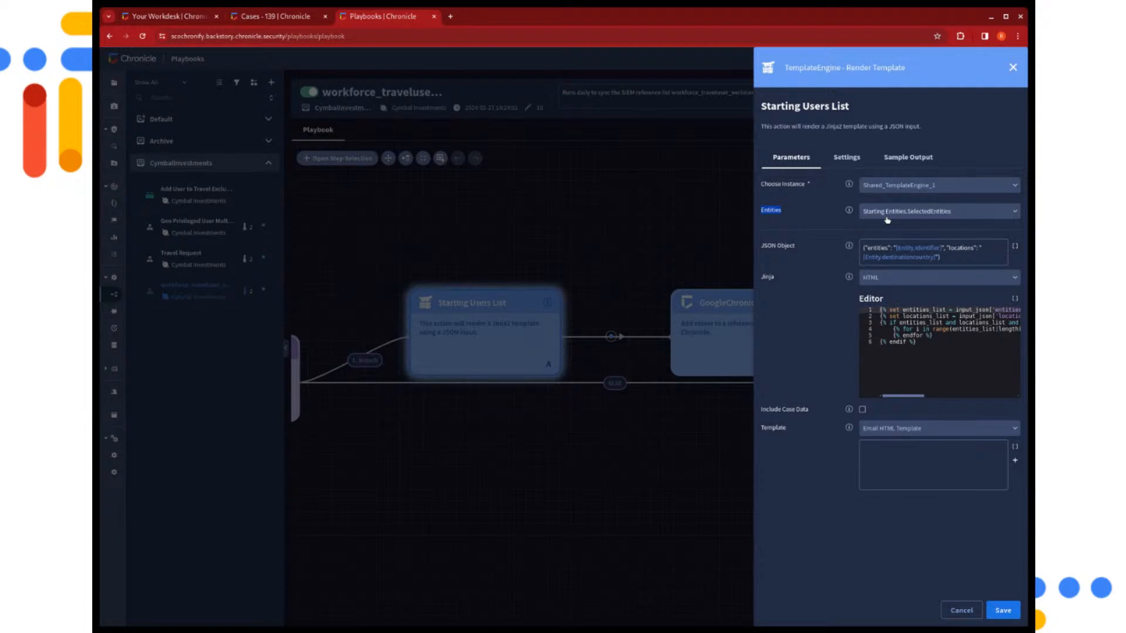
left_click(895, 247)
left_click_drag(900, 397, 934, 396)
left_click(932, 391)
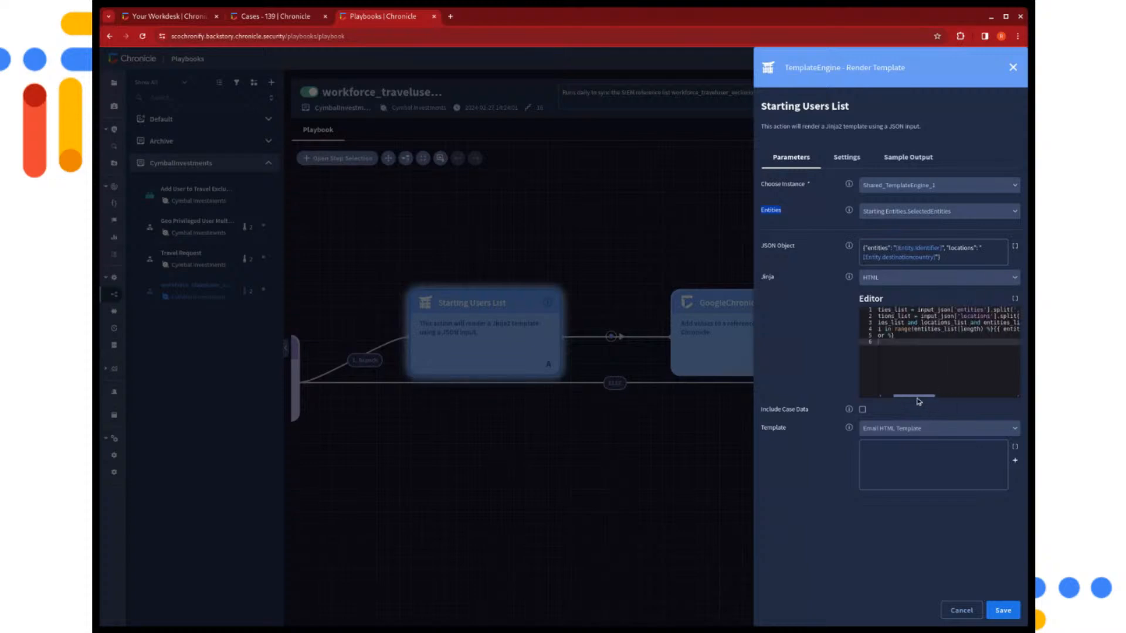
left_click_drag(913, 396, 926, 396)
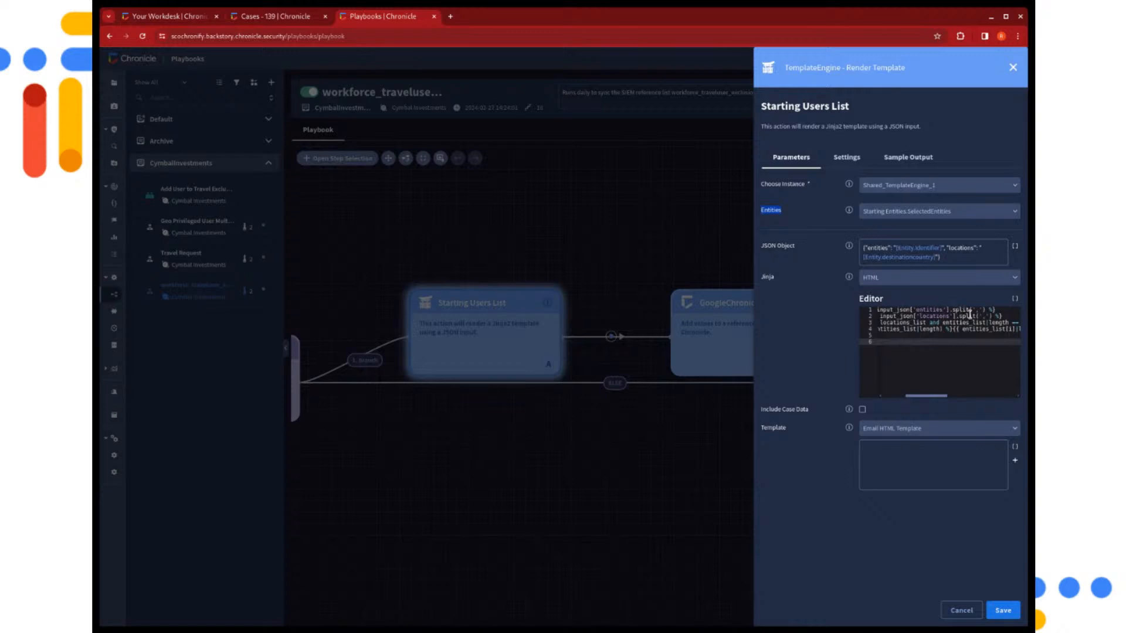
left_click_drag(927, 396, 901, 396)
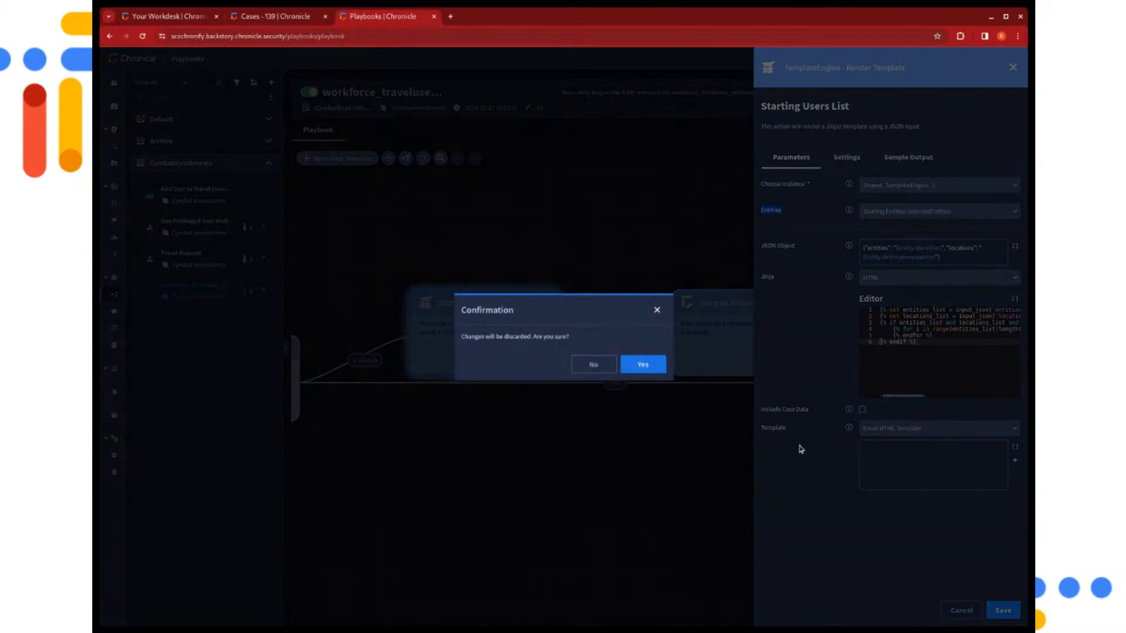
left_click(643, 366)
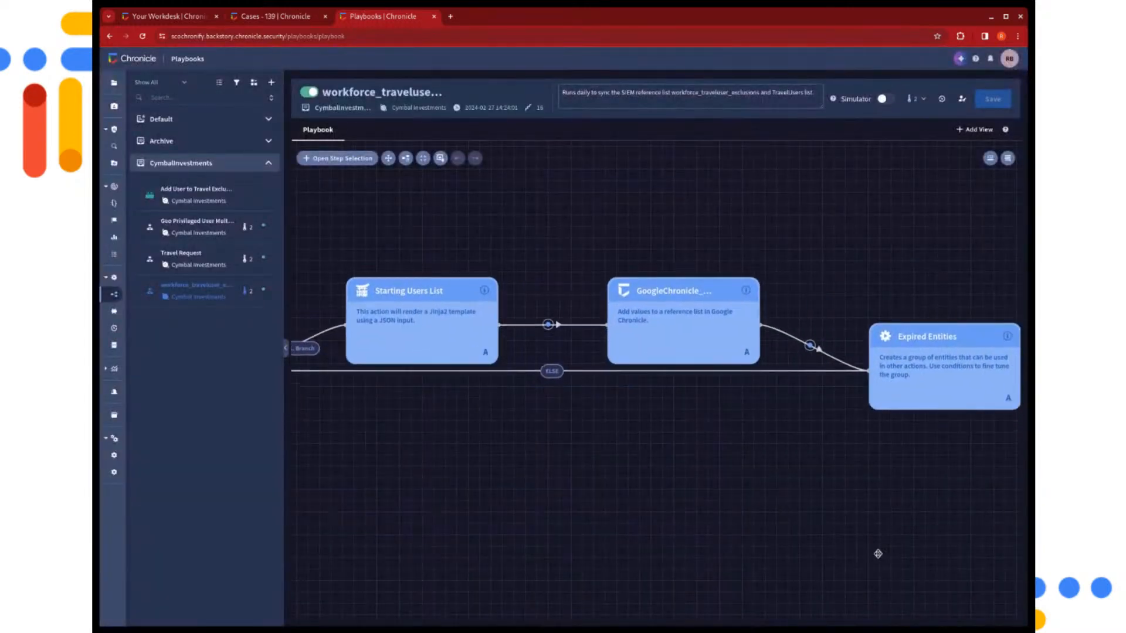
View the entity selection conditions of the Expired Entities action, and close it without saving
left_click_drag(916, 566, 860, 560)
left_click_drag(920, 532, 823, 533)
left_click_drag(888, 519, 817, 518)
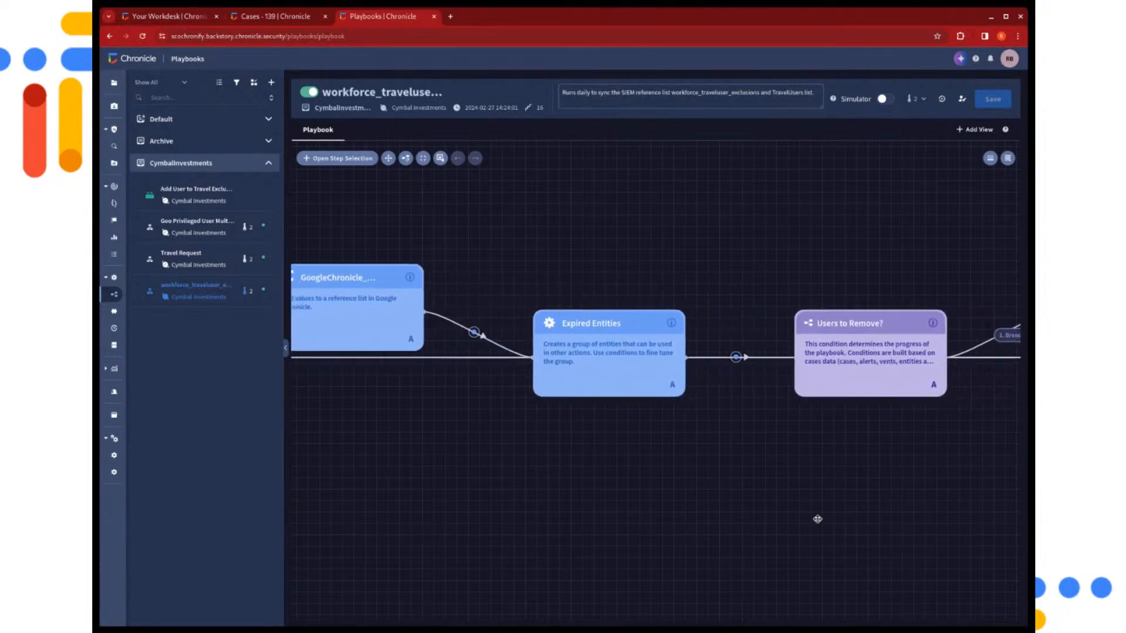
left_click_drag(938, 526, 857, 528)
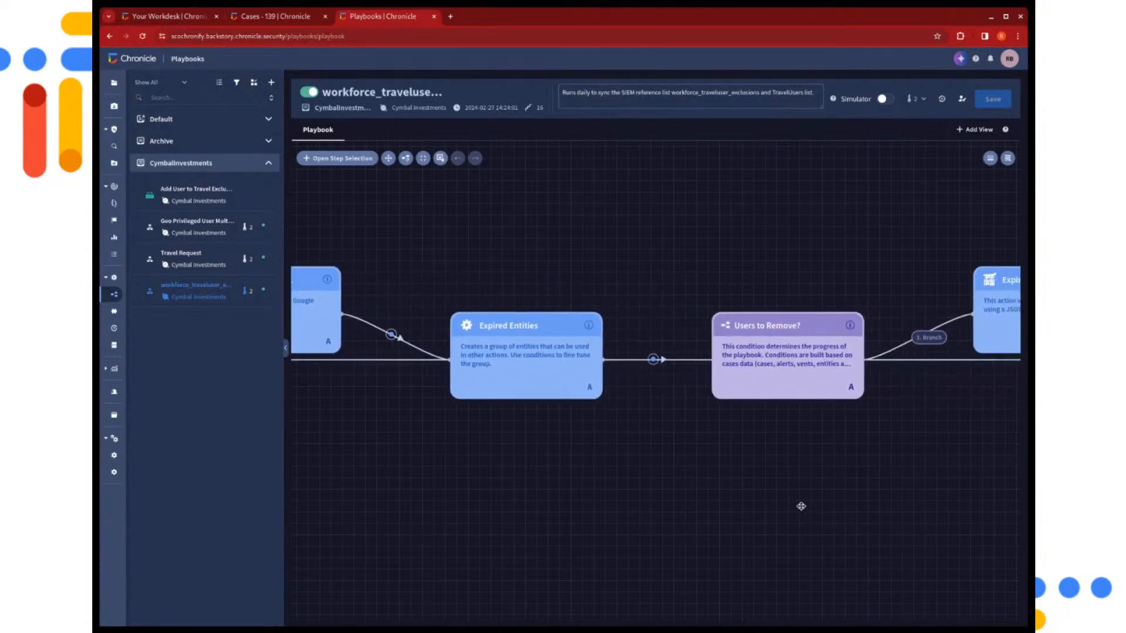
left_click(594, 369)
left_click(920, 232)
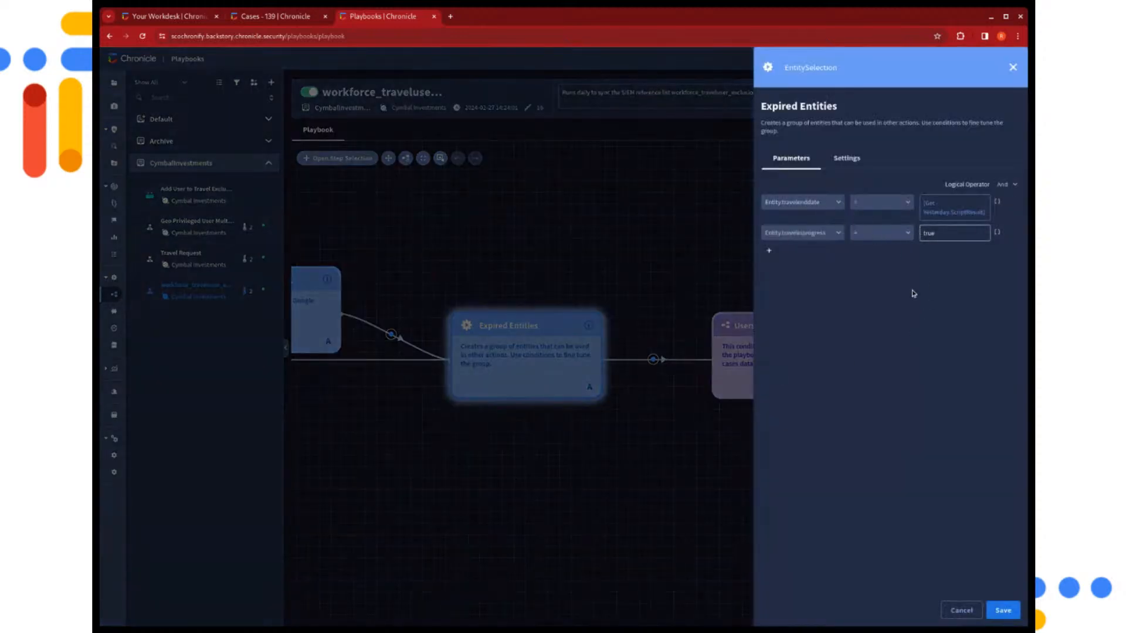
left_click(953, 610)
Follow the Users to Remove? branch and view the Remove Expiring Users from TravelUsers List action, closing it without saving
left_click_drag(930, 516, 779, 500)
left_click_drag(928, 490, 824, 499)
left_click_drag(976, 522, 887, 521)
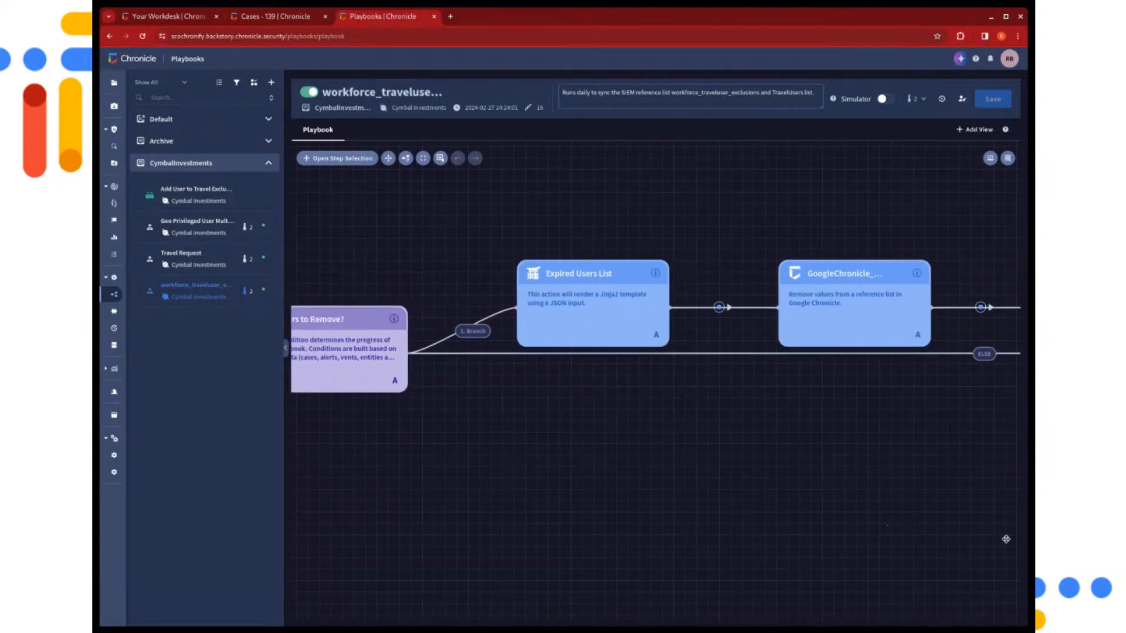
left_click_drag(1005, 539, 876, 527)
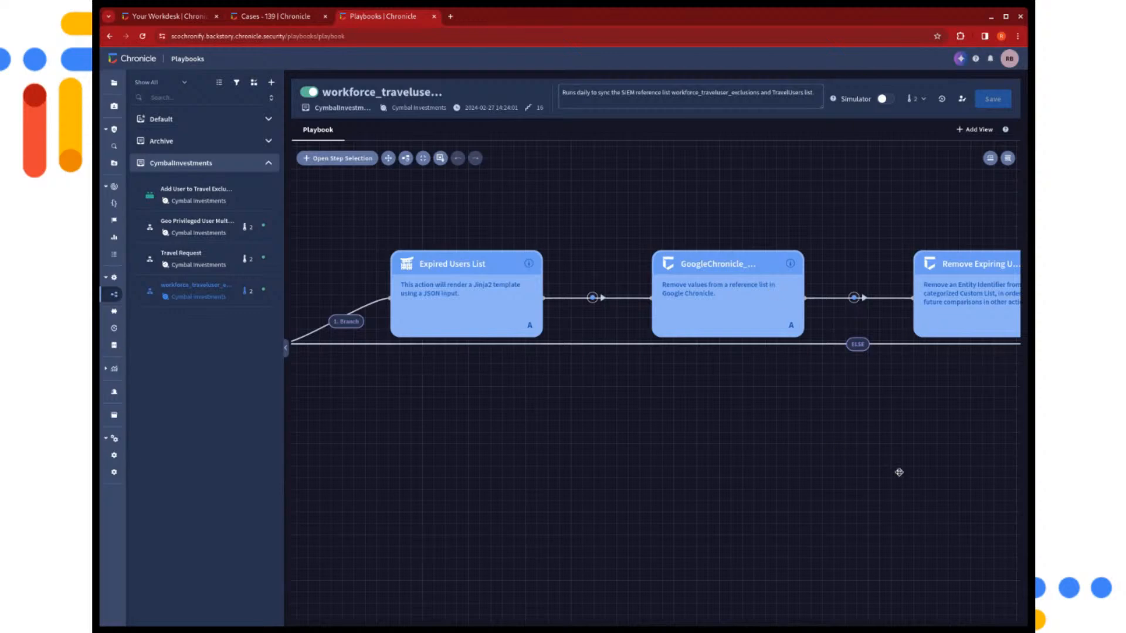
left_click_drag(898, 472, 712, 491)
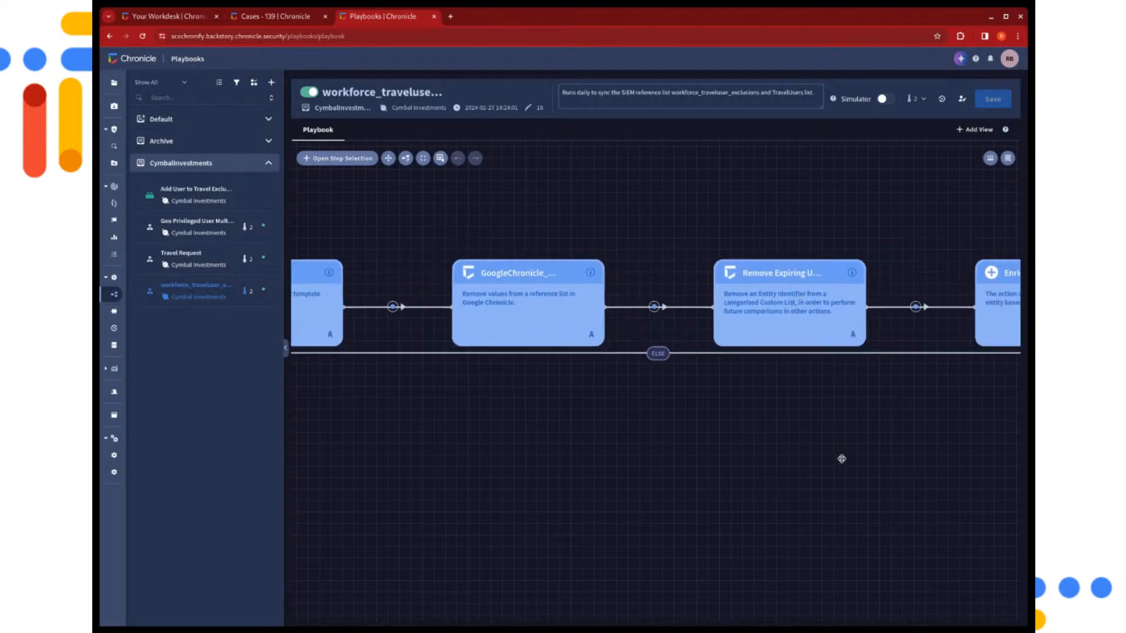
left_click_drag(841, 457, 786, 457)
left_click(765, 309)
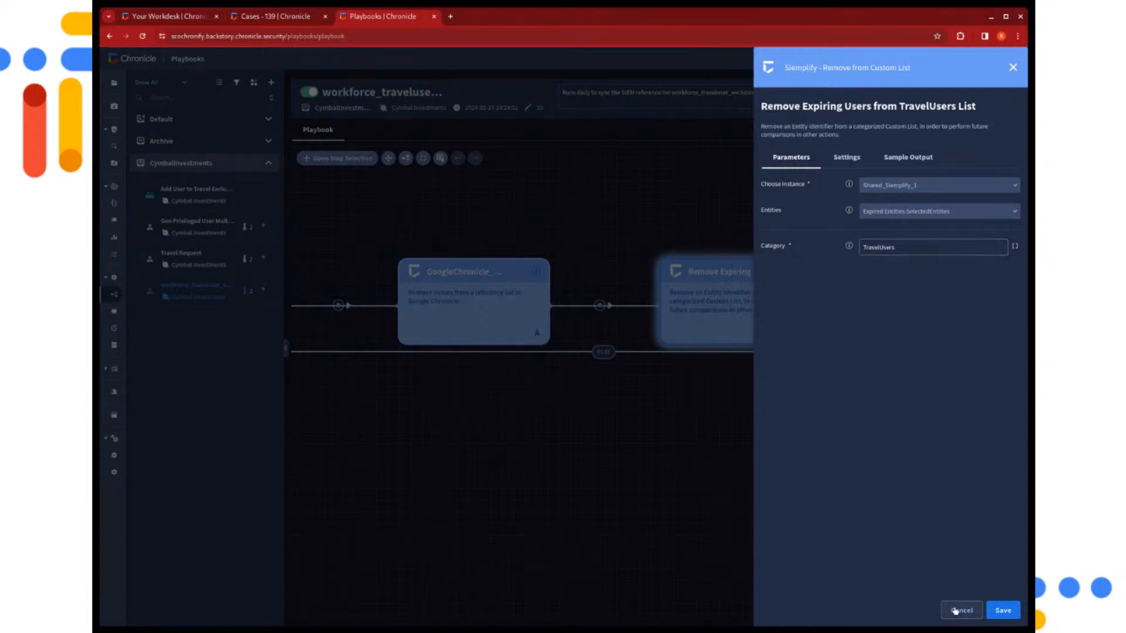
left_click(955, 611)
View the fields set by the Enrich entity with travel in progress = false action, and close it without saving
left_click_drag(897, 523, 789, 500)
left_click_drag(912, 440, 795, 425)
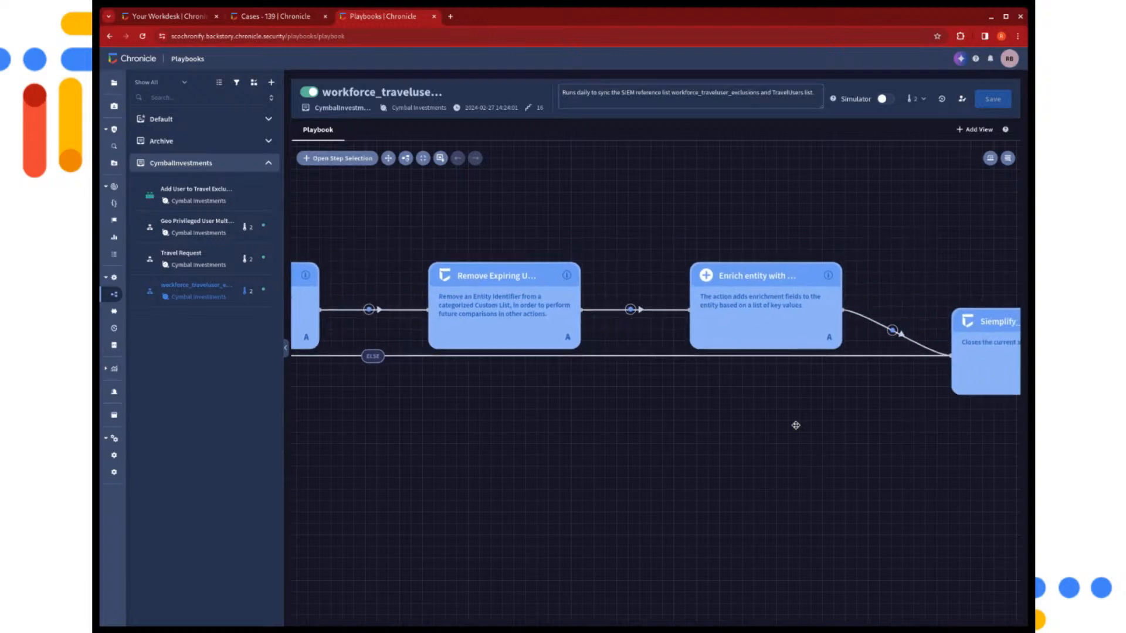
left_click(772, 346)
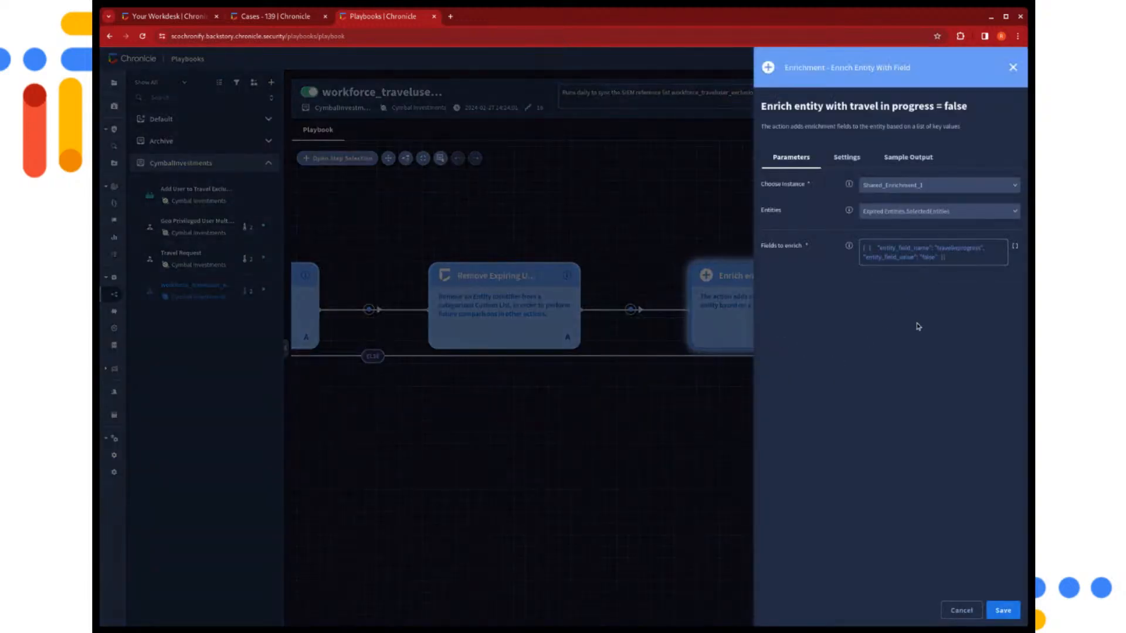
left_click(958, 610)
left_click_drag(891, 510, 763, 465)
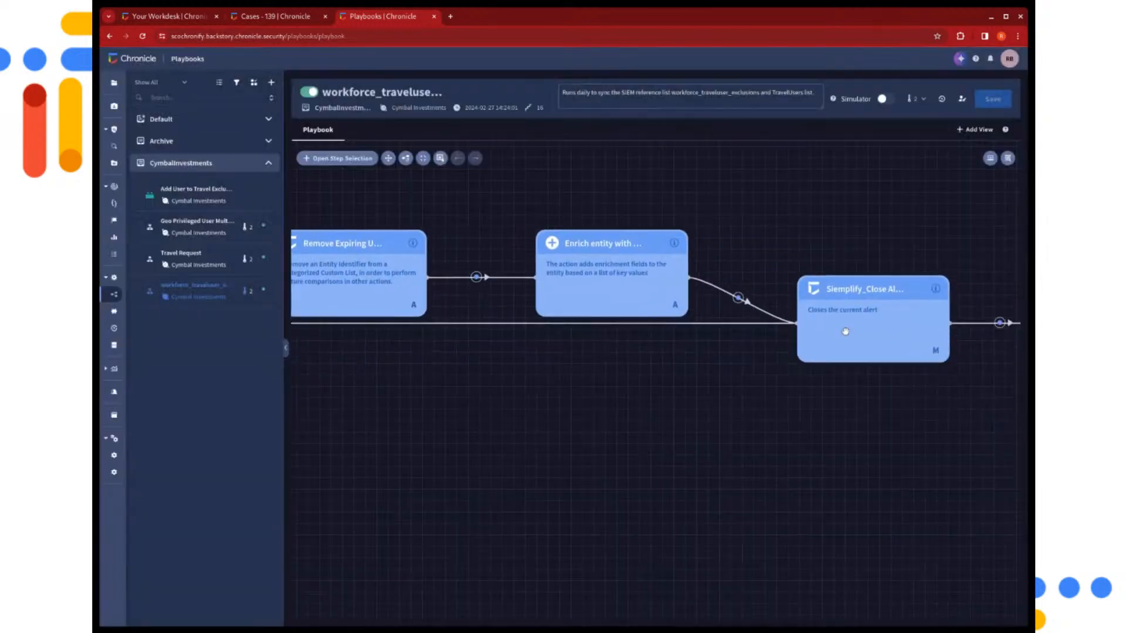
left_click_drag(666, 429, 757, 440)
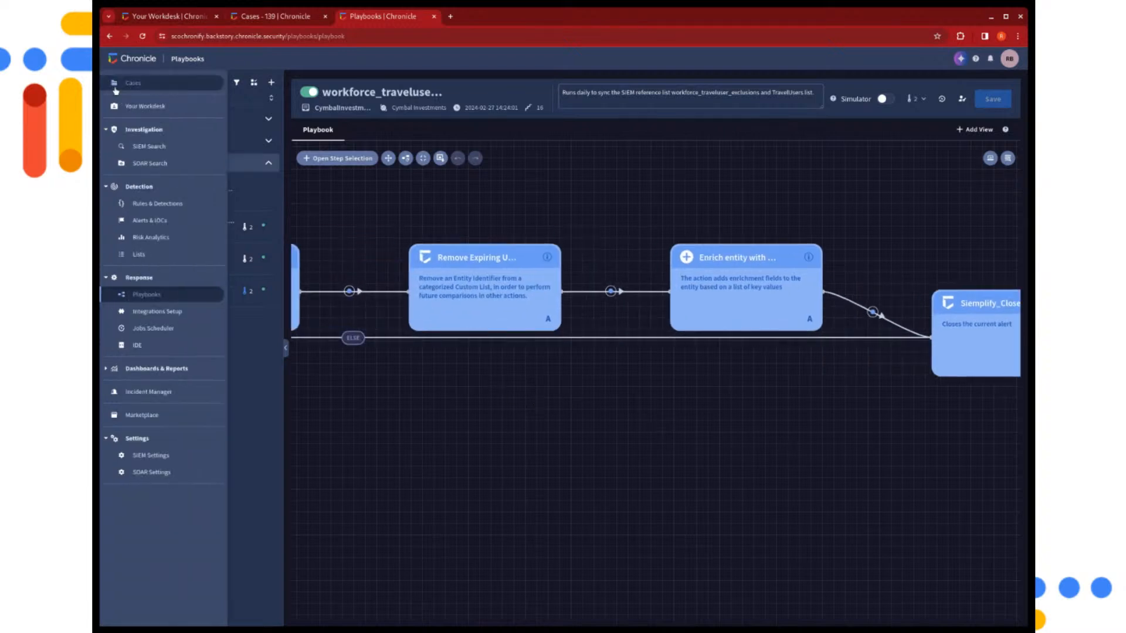
Switch the case queue from the Travel Request filter to the saved filter for sync alerts, and open the TravelUsers case
left_click(116, 89)
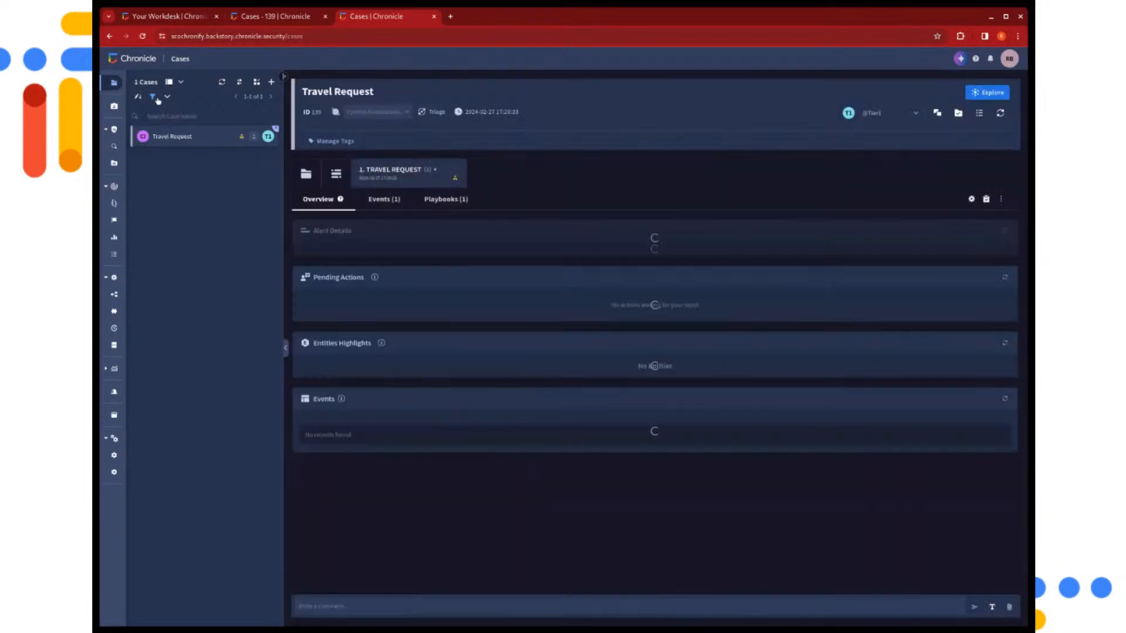
left_click(168, 97)
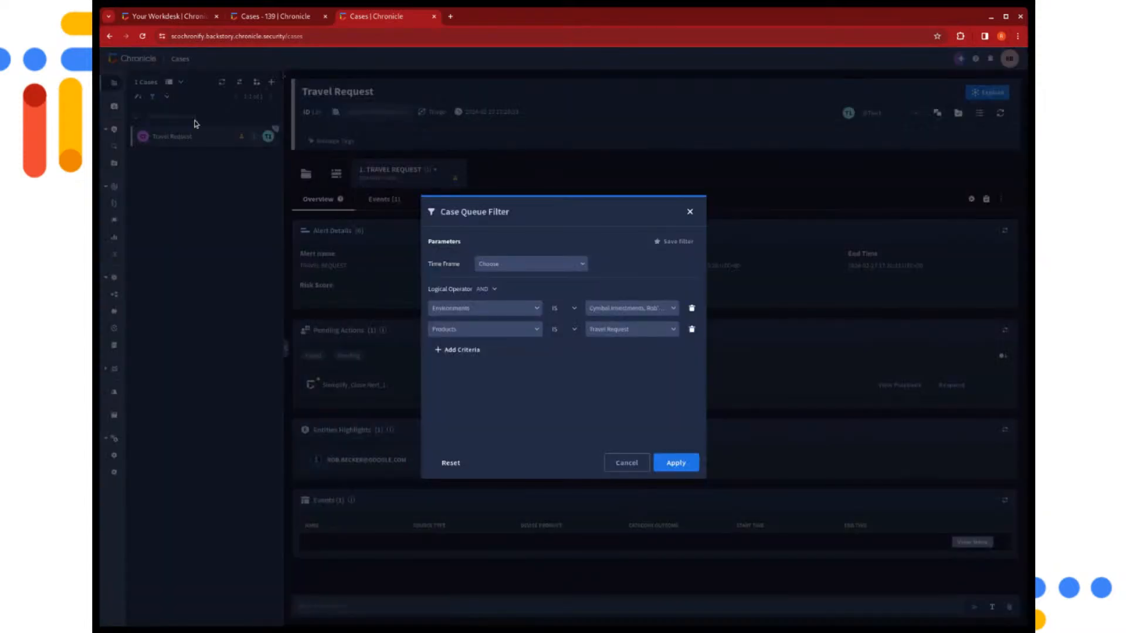
left_click(673, 459)
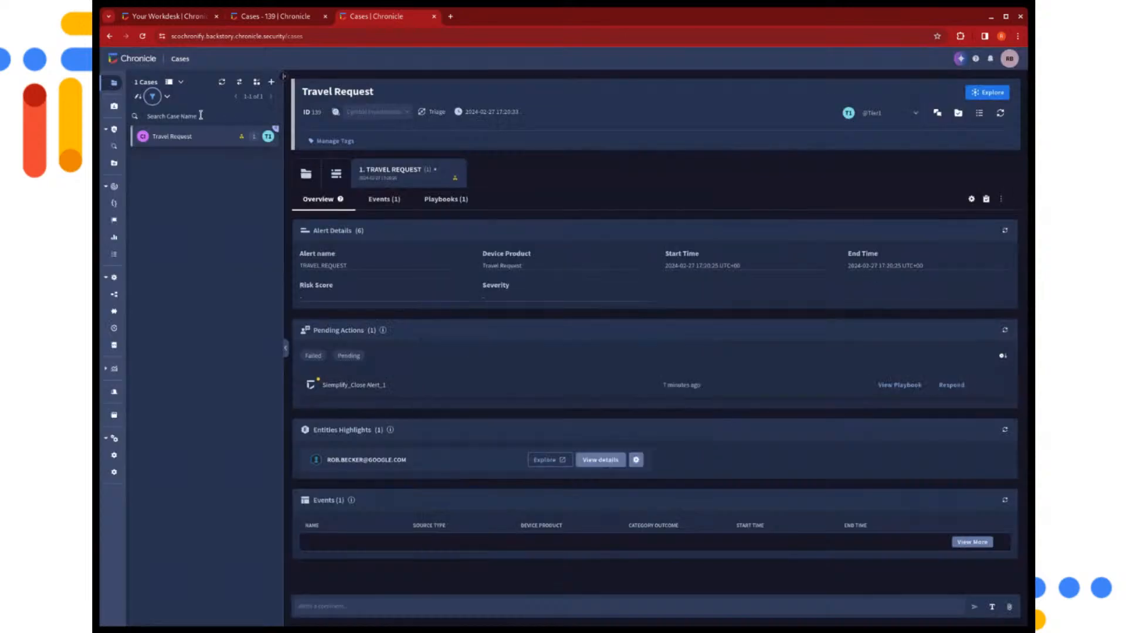
left_click(167, 98)
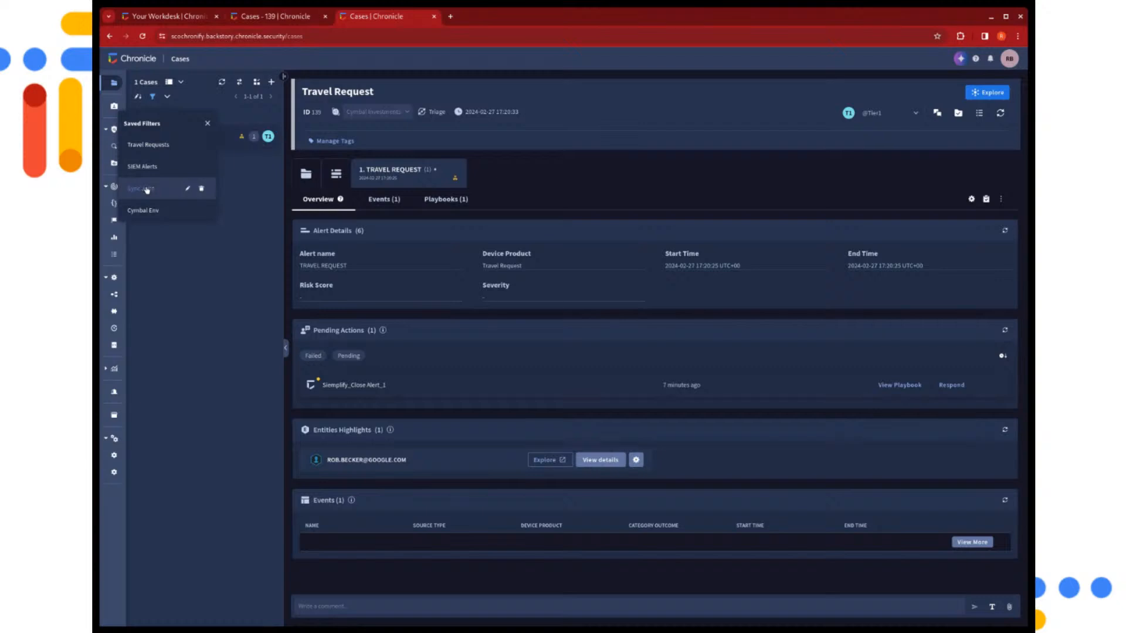
left_click(194, 270)
left_click(201, 142)
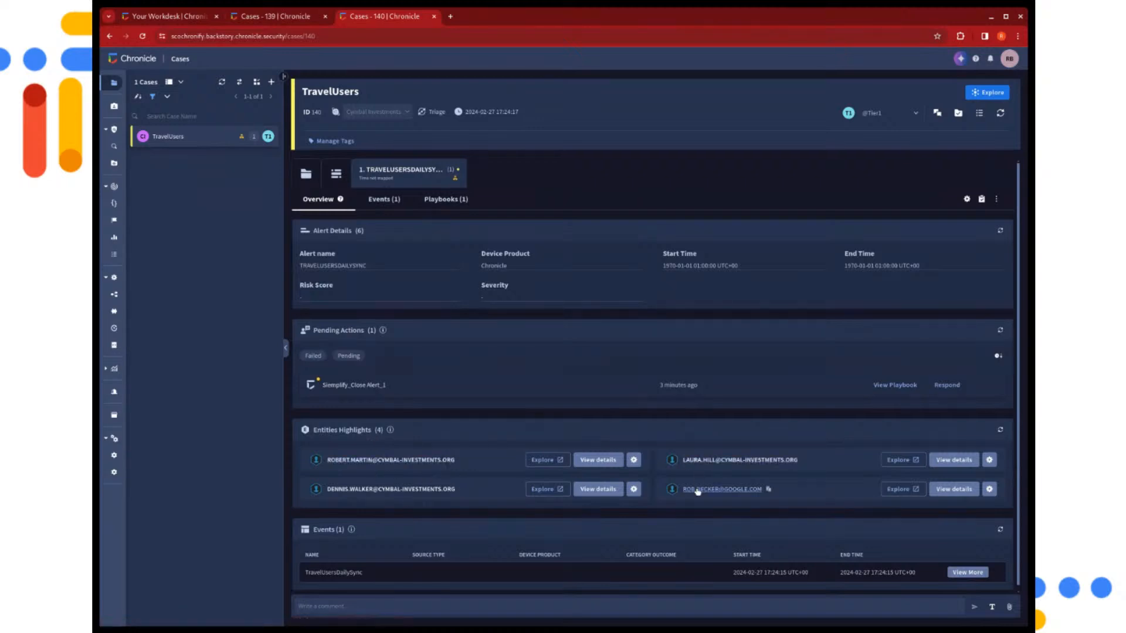
View the selected entities of the Starting Entities action in the TravelUsers case's playbook run, and close its details
left_click(441, 200)
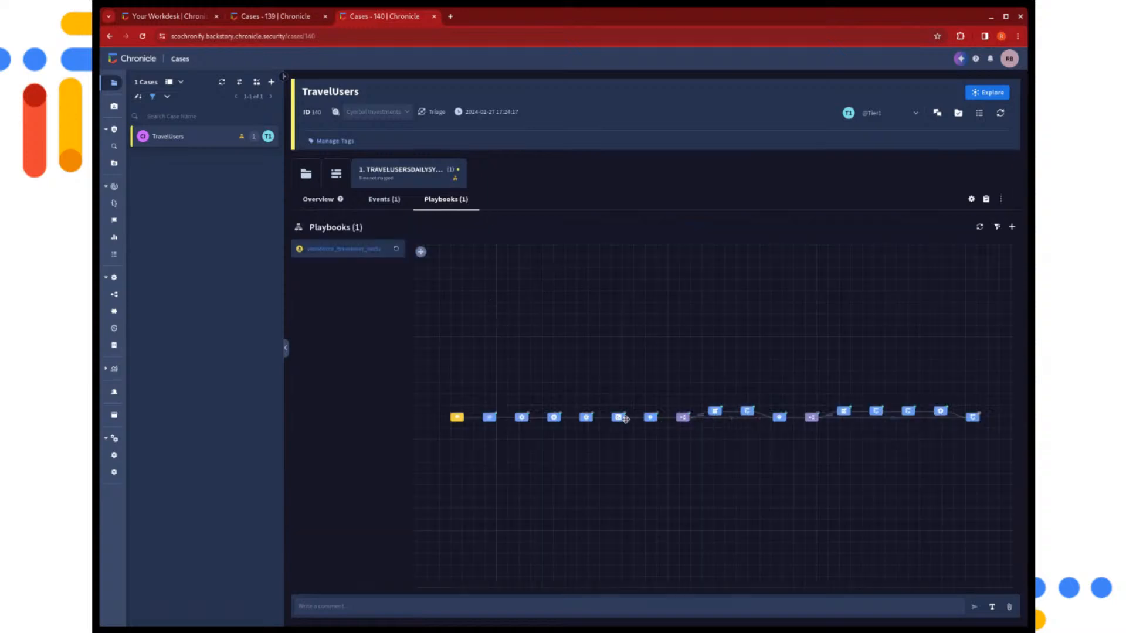
left_click(653, 418)
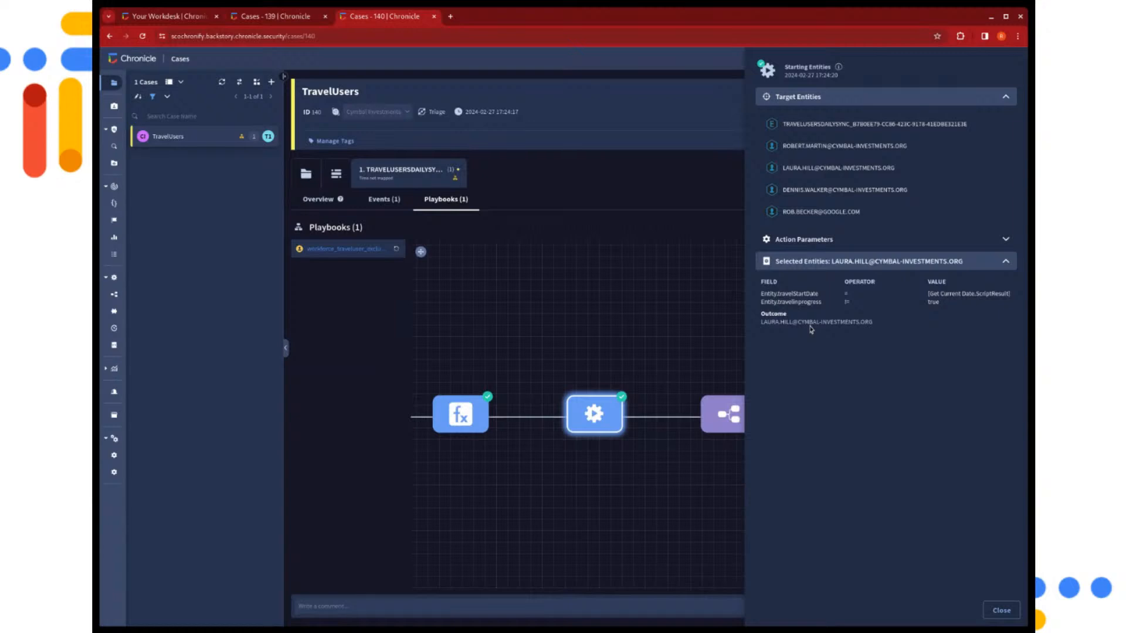
key("Escape")
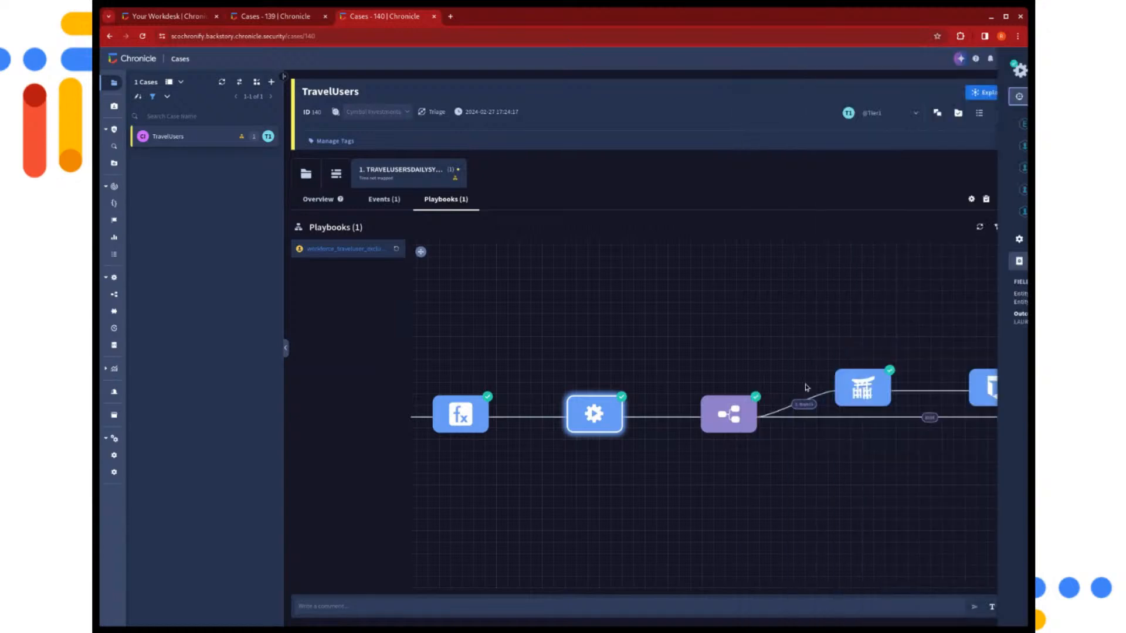
View the selected entities of the Expired Entities action in the playbook run, and close its details
left_click_drag(889, 516, 672, 502)
left_click_drag(762, 475, 692, 476)
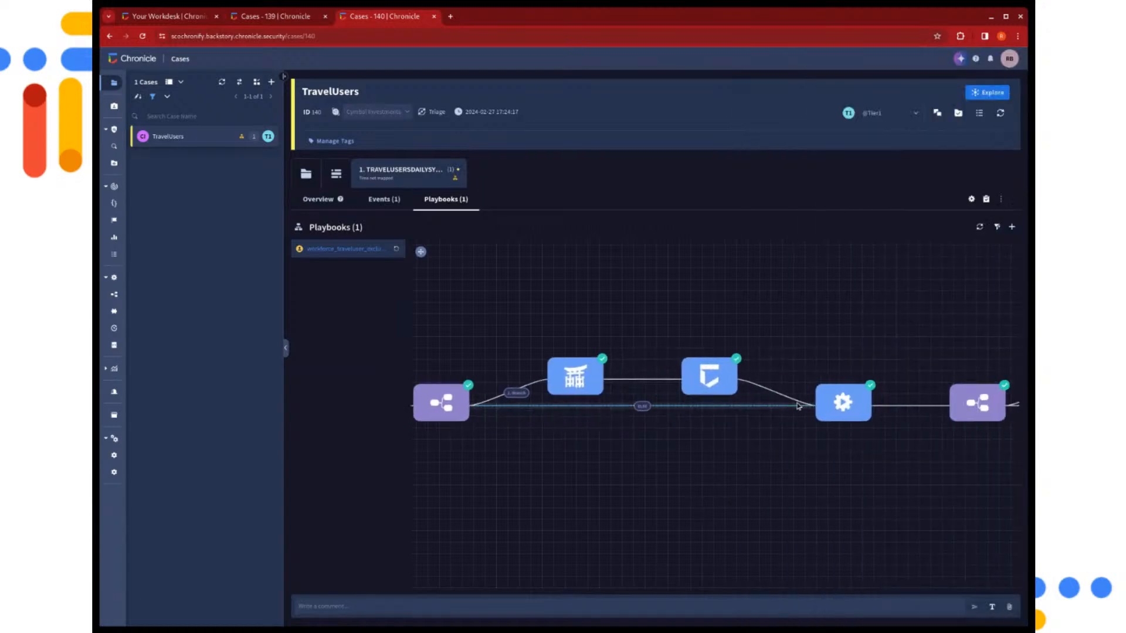
left_click(841, 400)
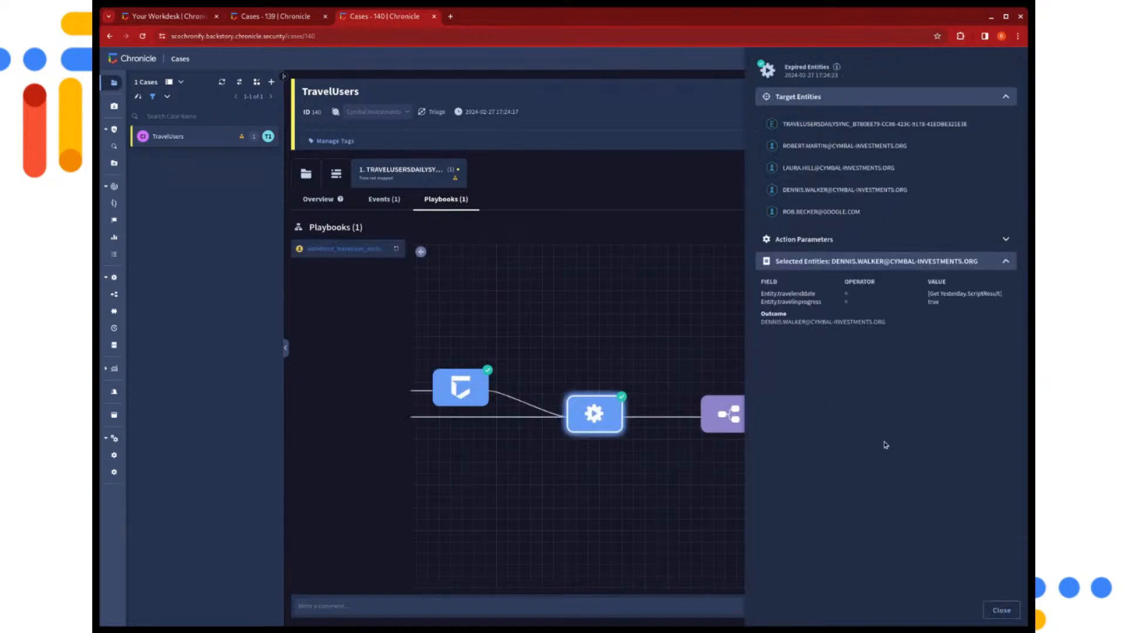
left_click(1002, 610)
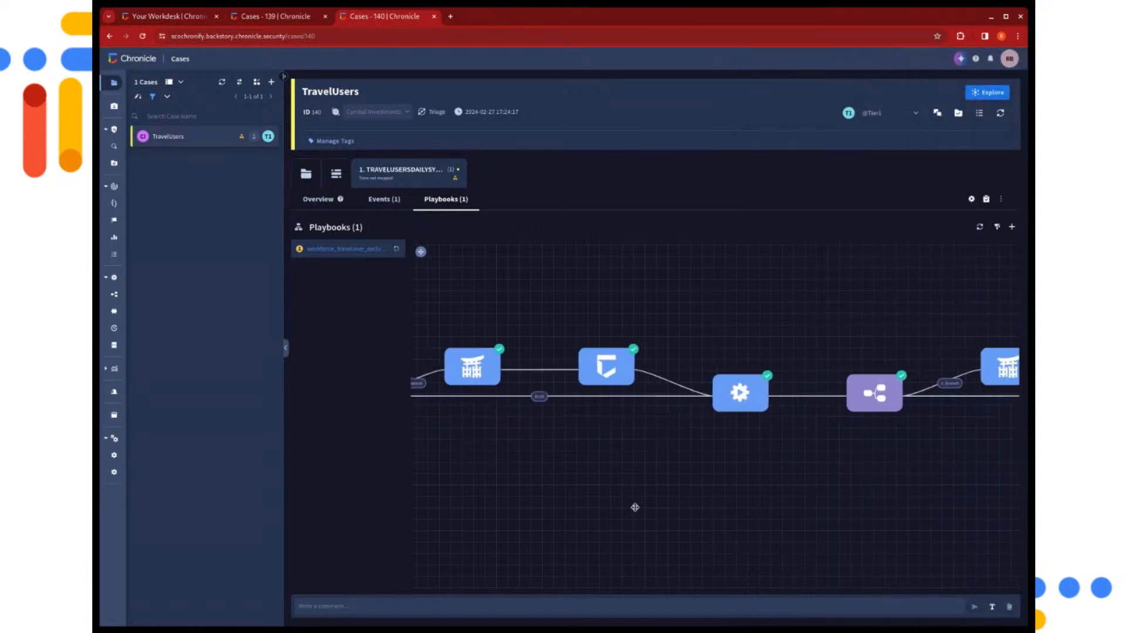
left_click_drag(635, 507, 796, 493)
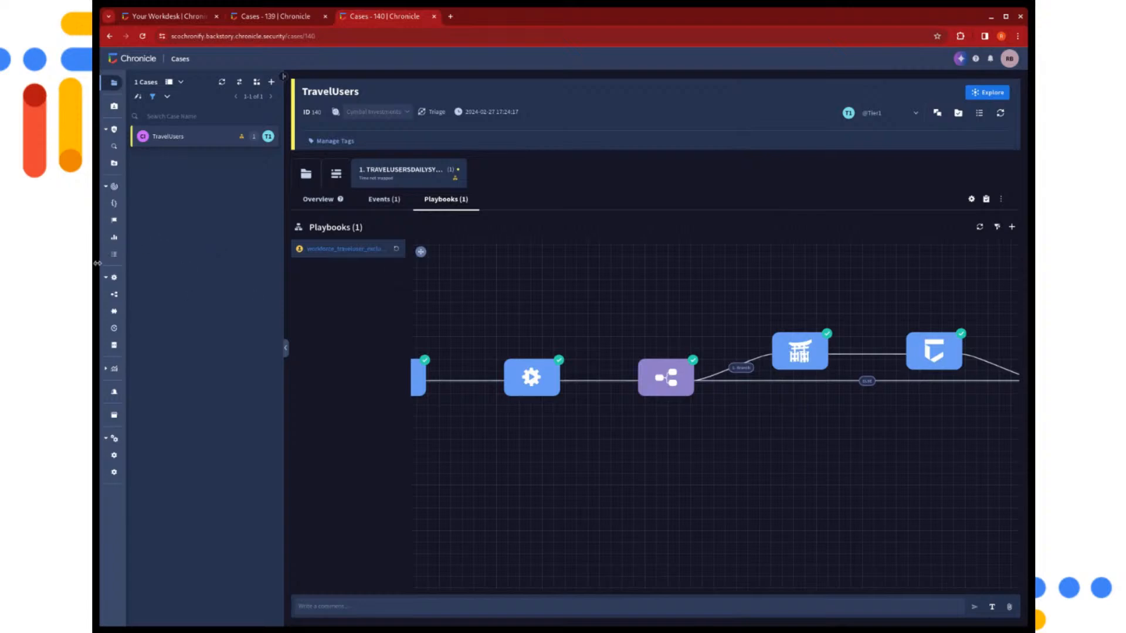
Check the rows of the workforce_traveluser_exclusions reference list, and close the list manager
left_click(125, 256)
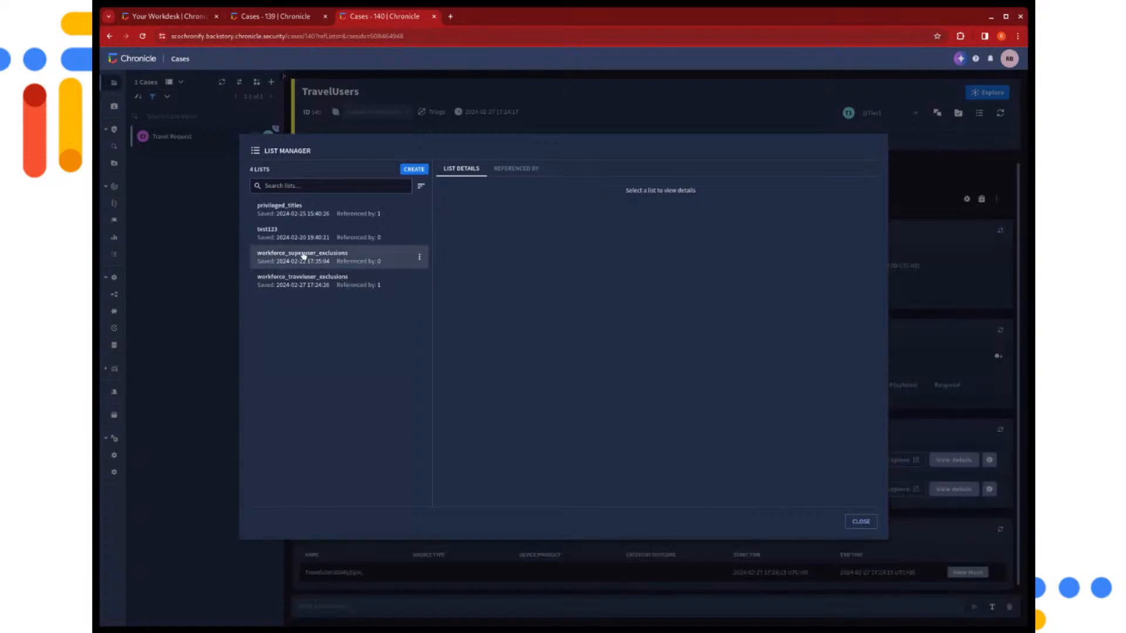
left_click(289, 278)
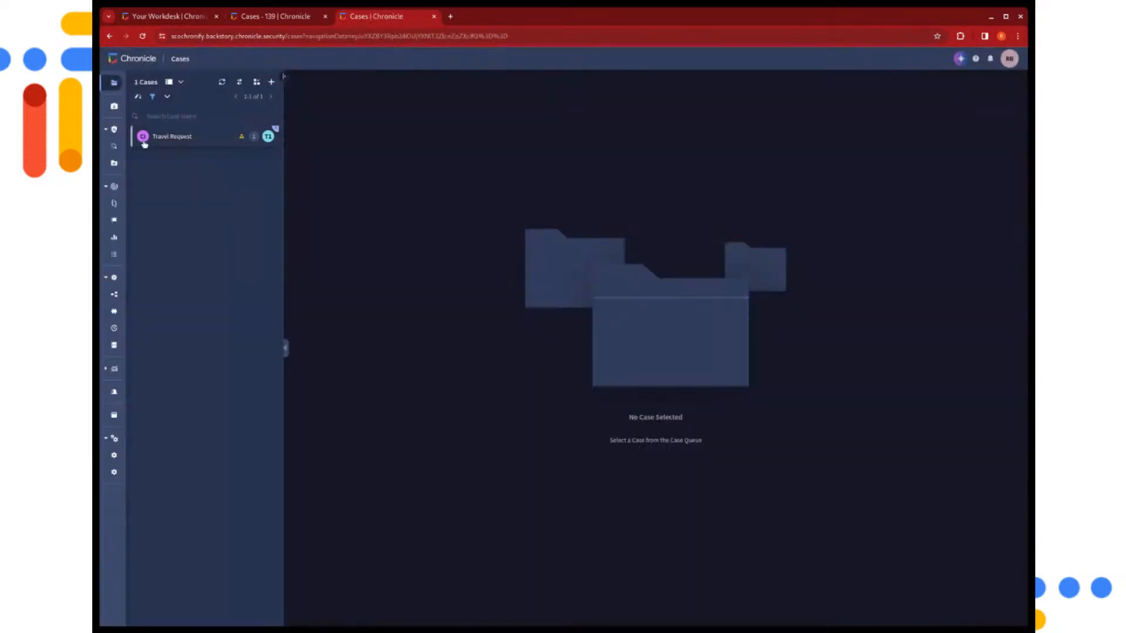
left_click(138, 255)
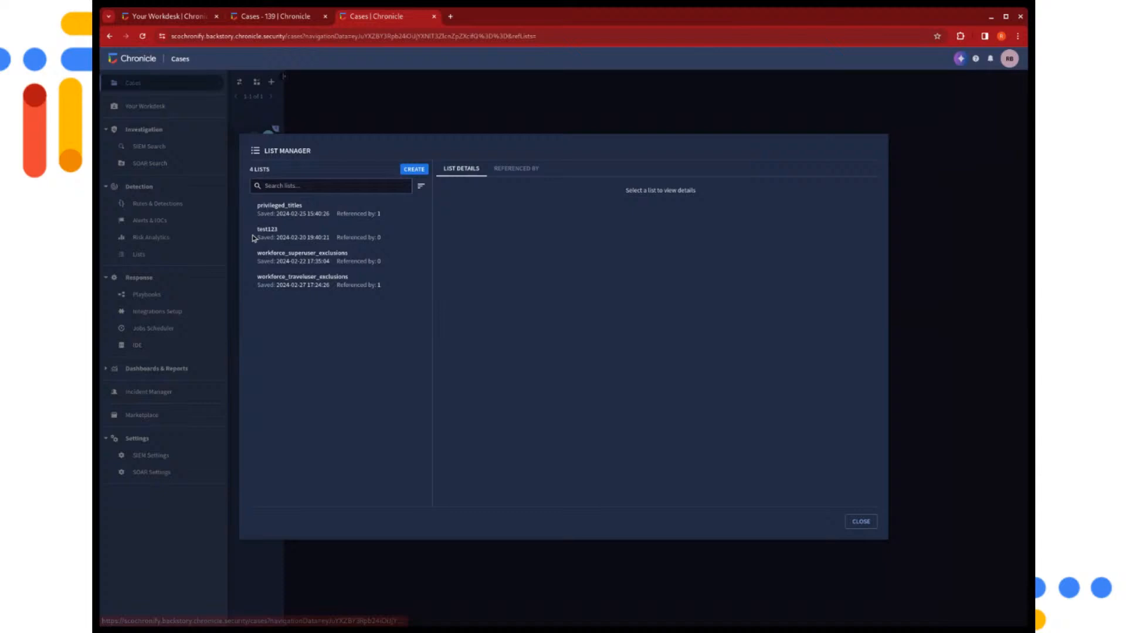
left_click(342, 285)
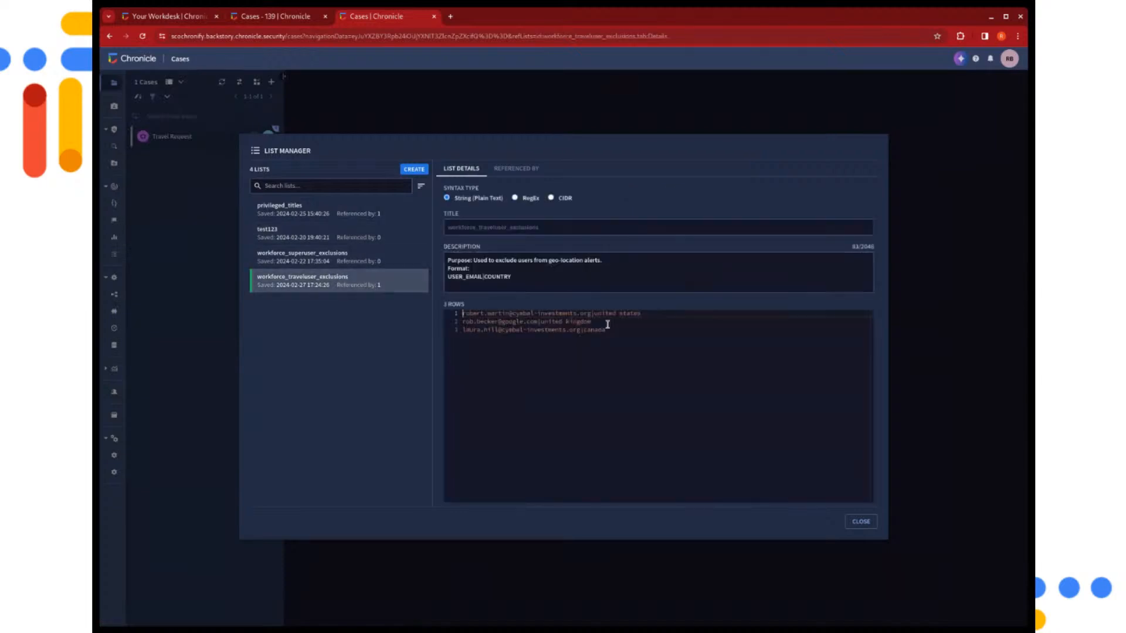
left_click(861, 523)
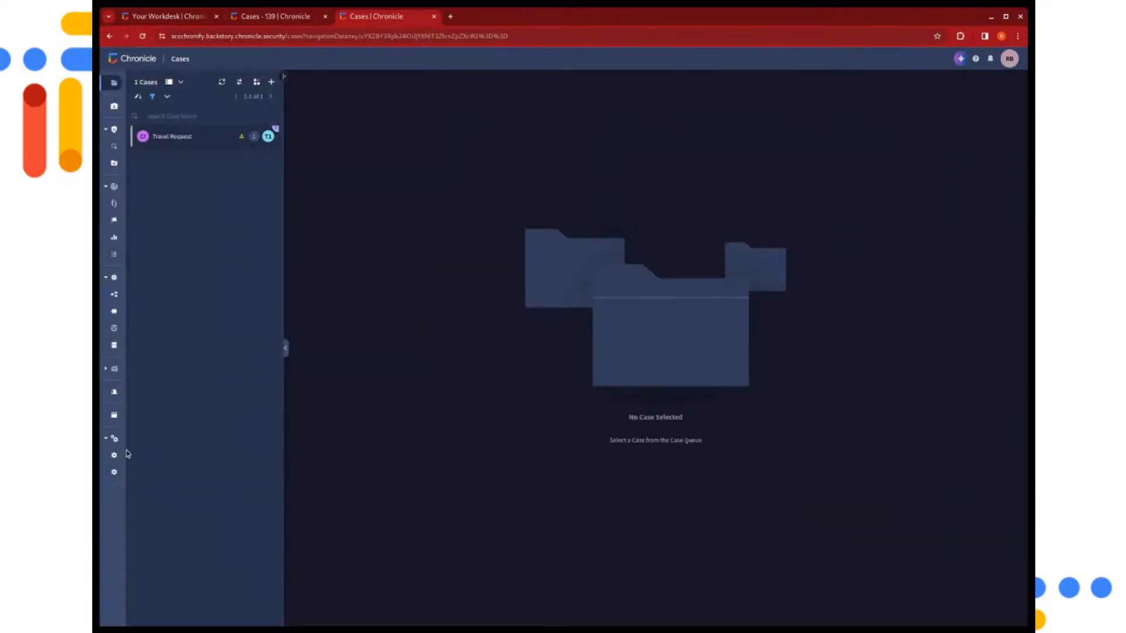
Open the Custom Lists under Environments in the SOAR settings and check the TravelUsers entries
mouse_move(124, 454)
left_click(160, 476)
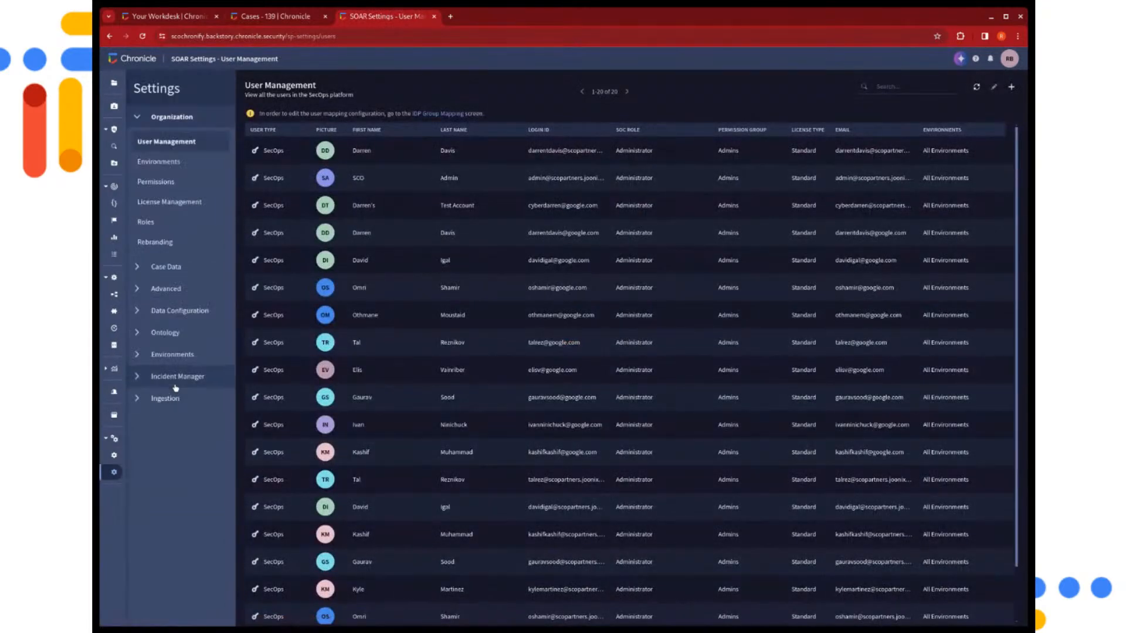
left_click(171, 356)
left_click(153, 423)
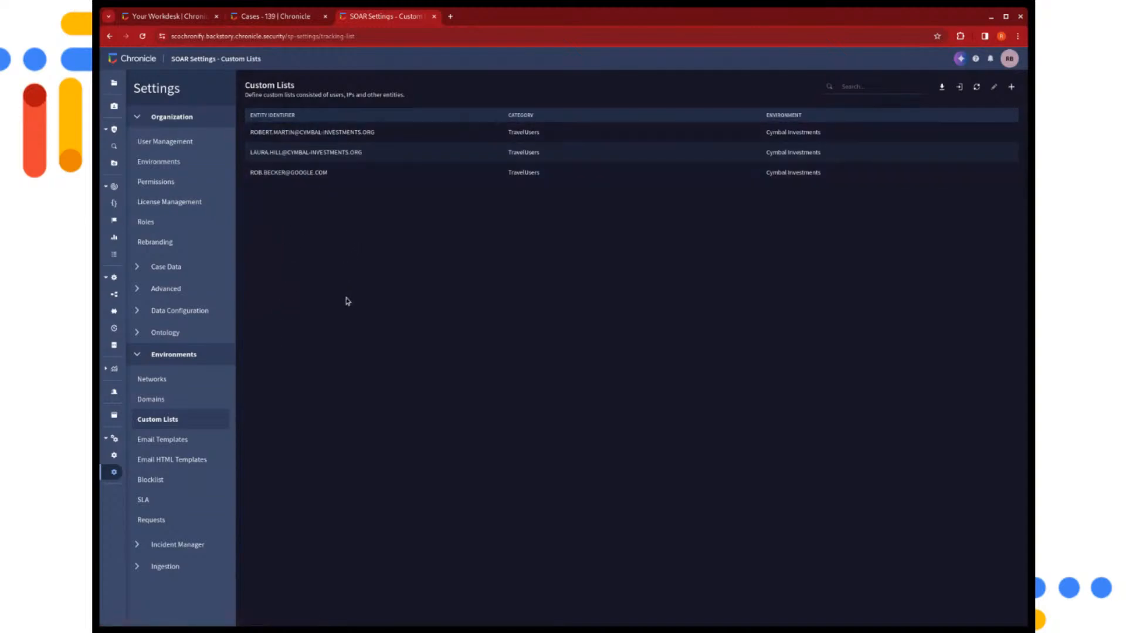
Return to the cases, apply the SIEM Alerts saved filter to the queue, and open the geoip_privileged_user_login case
left_click(116, 83)
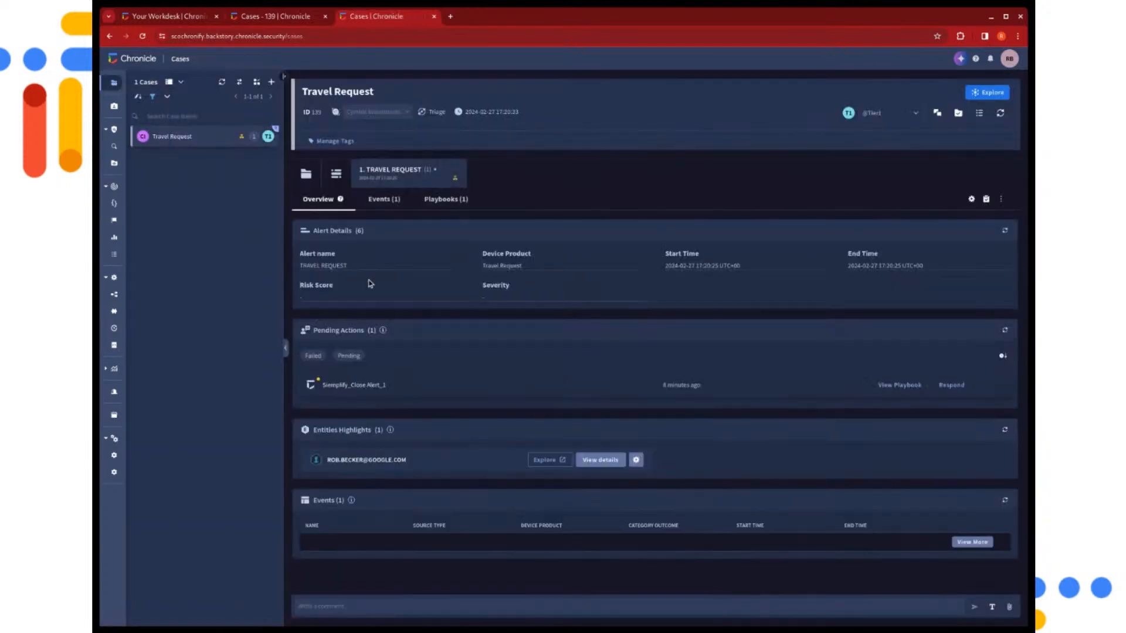
left_click(167, 97)
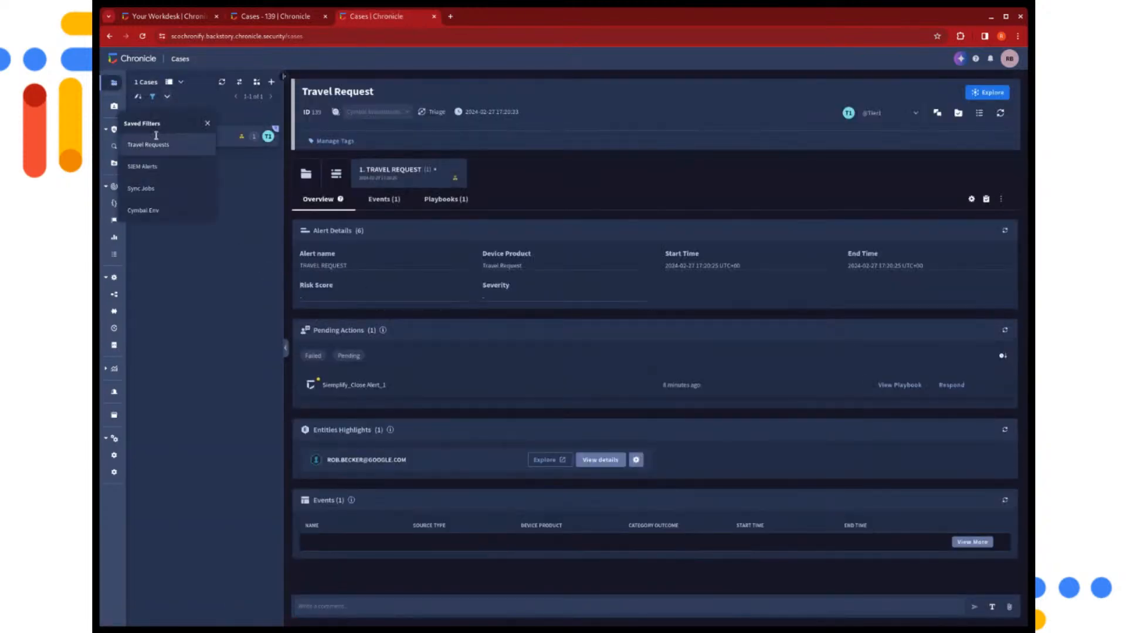
left_click(142, 168)
left_click(242, 268)
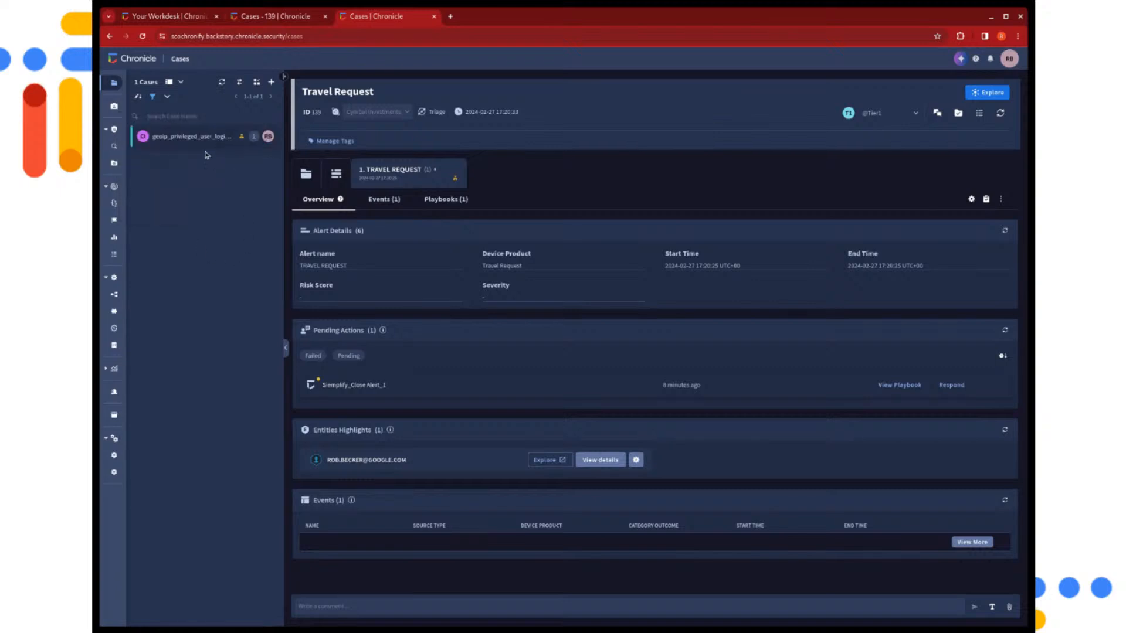
left_click(194, 137)
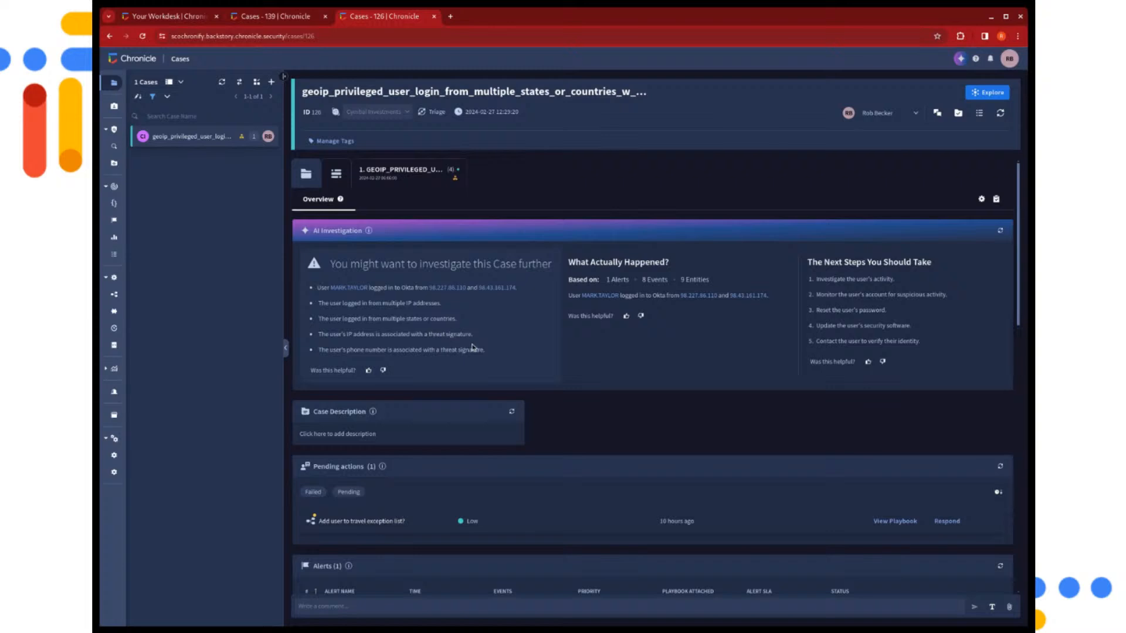
Look over the case overview and open the playbook run of its geoip privileged user login alert
scroll(472, 347, "down", 1)
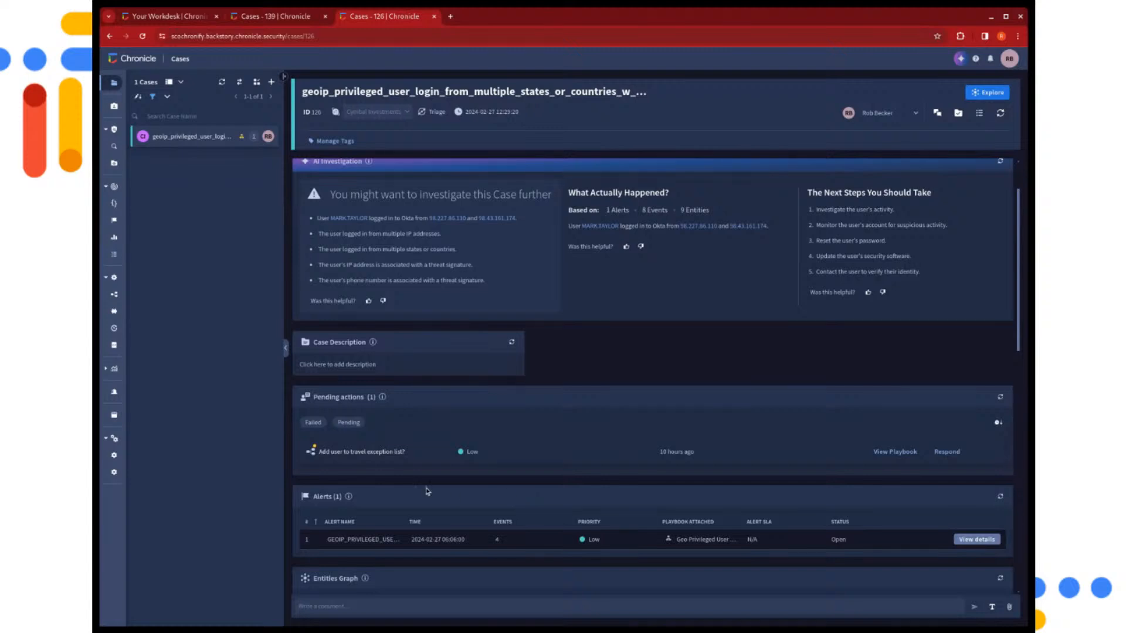
scroll(435, 377, "up", 1)
left_click(400, 173)
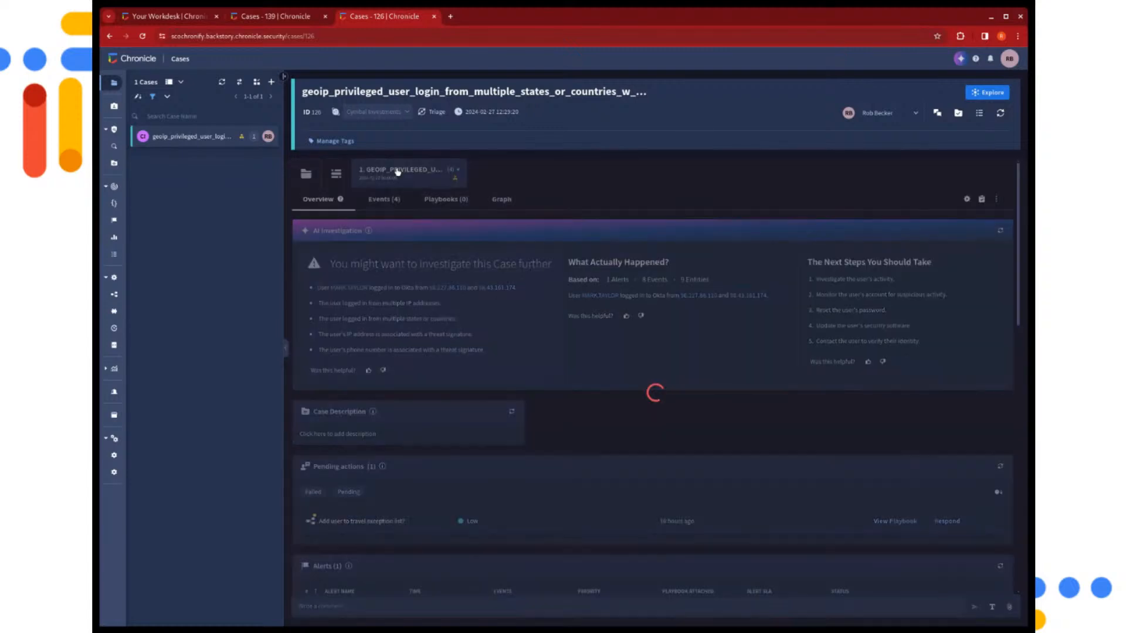
left_click(444, 199)
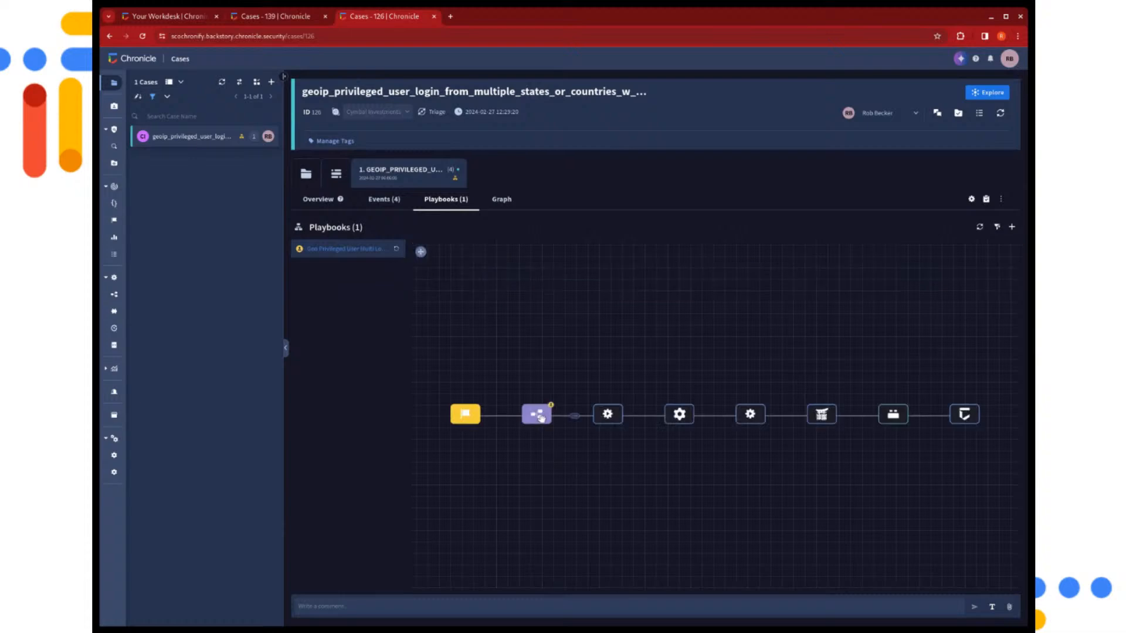
Answer Yes to the playbook question on adding the user to the travel exception list, submit it, and close its details
left_click(541, 417)
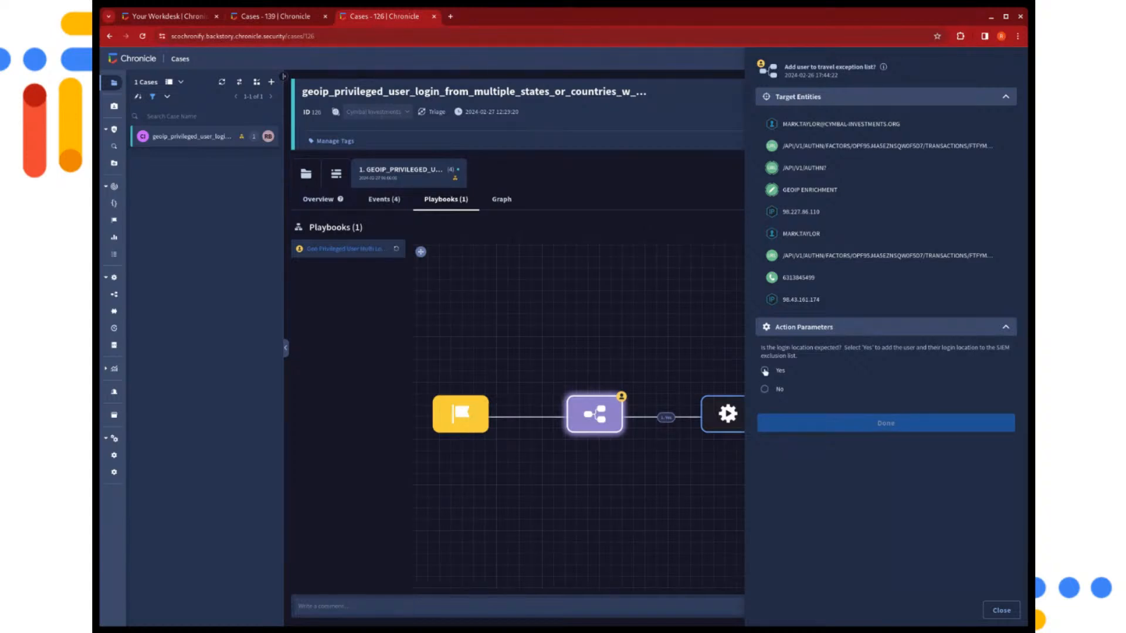
left_click(765, 370)
left_click(779, 423)
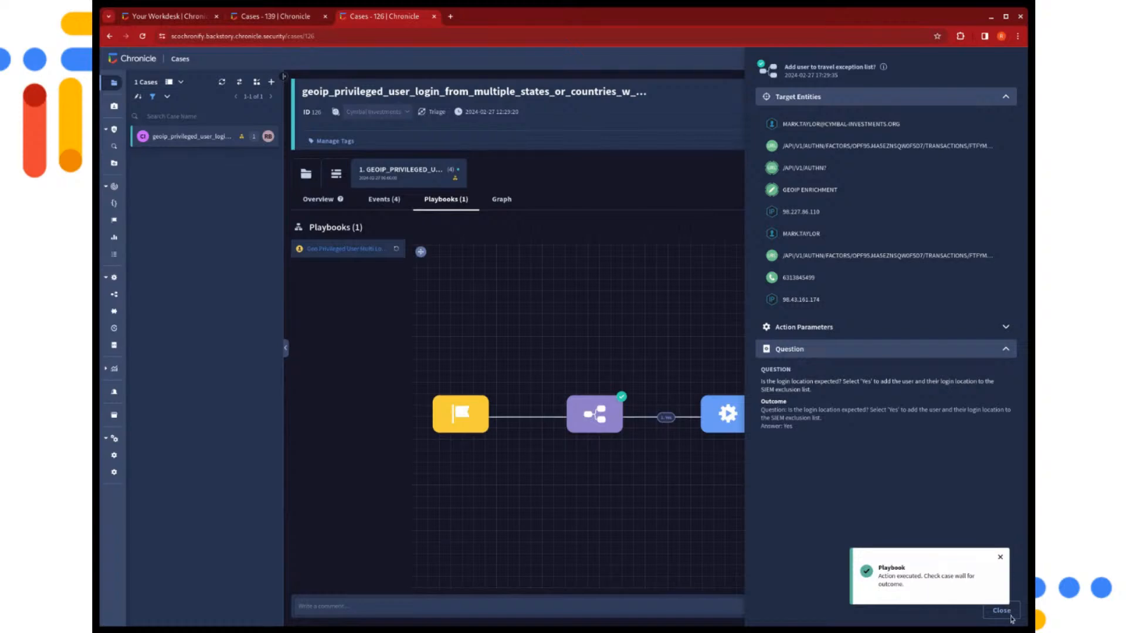
left_click(1000, 554)
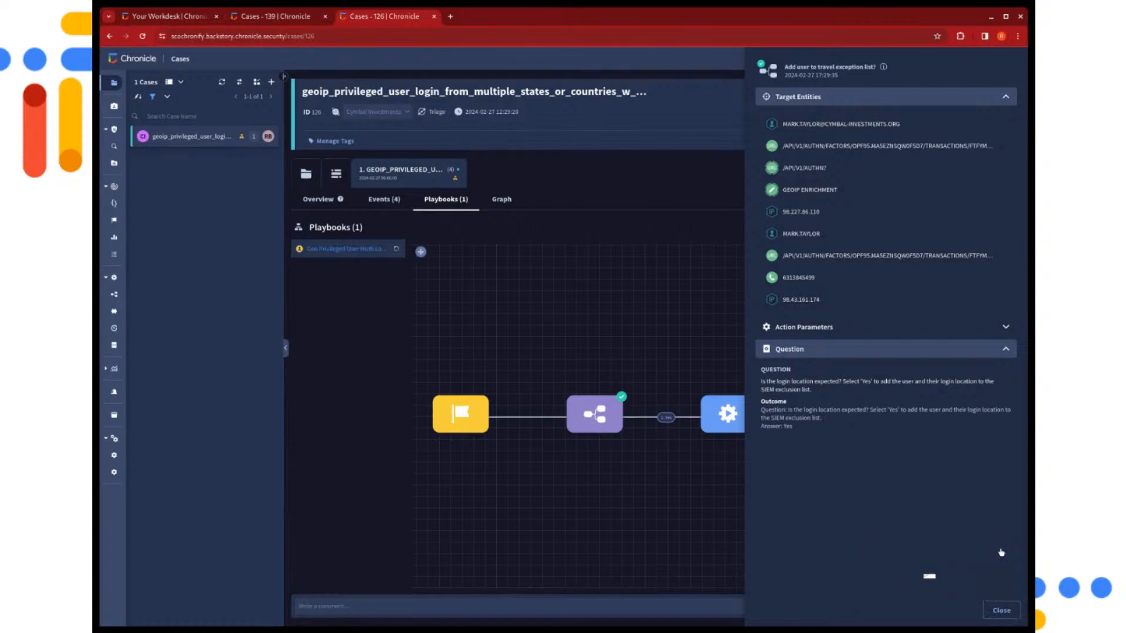
left_click(1001, 610)
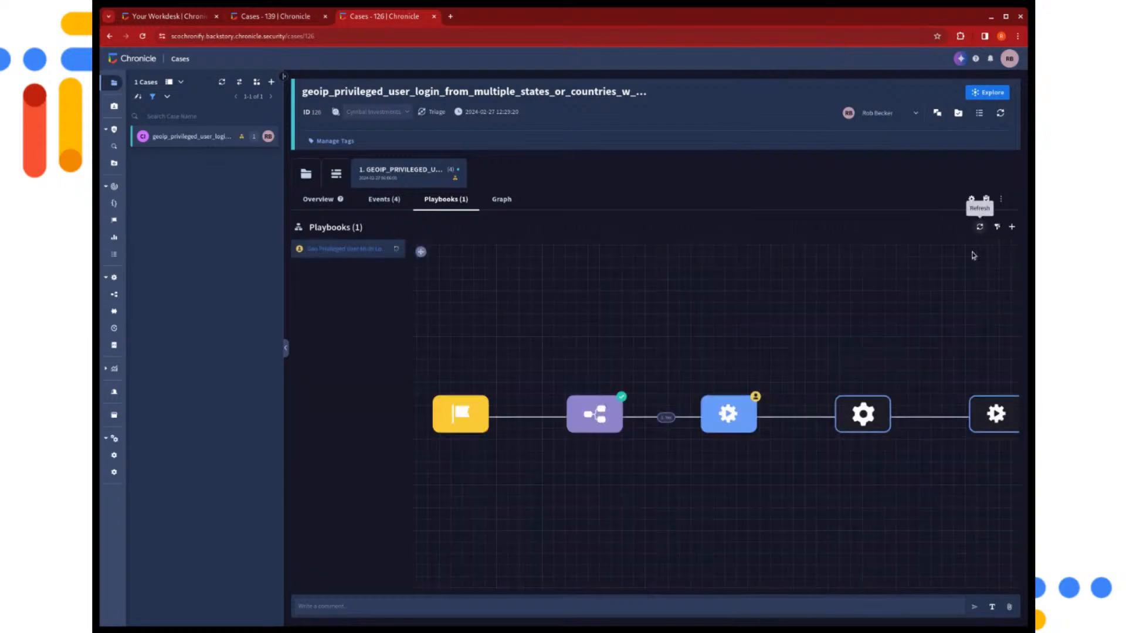
Submit 03-23-2024 as the travel exclusion end date in the Exclusion Length action, and close its details
left_click(736, 429)
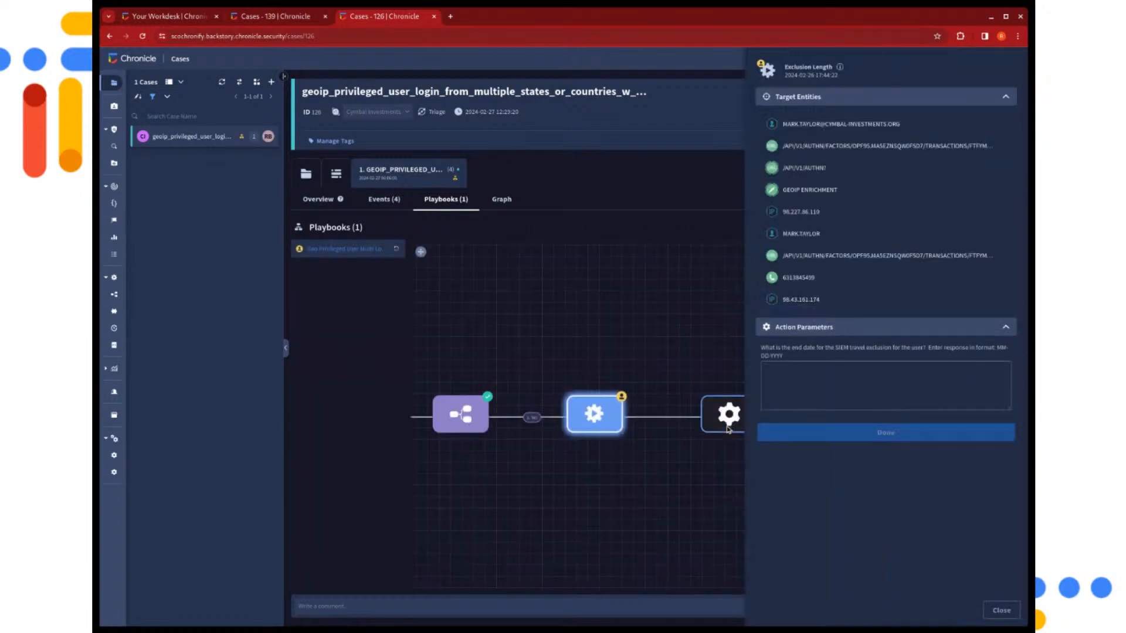
left_click(792, 372)
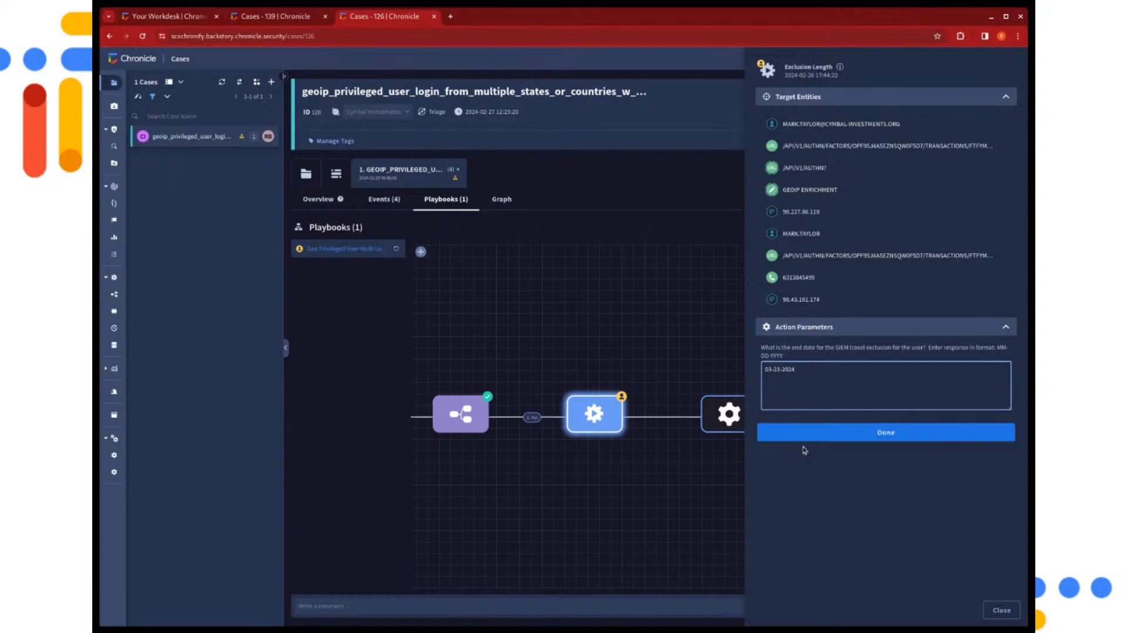
left_click(829, 432)
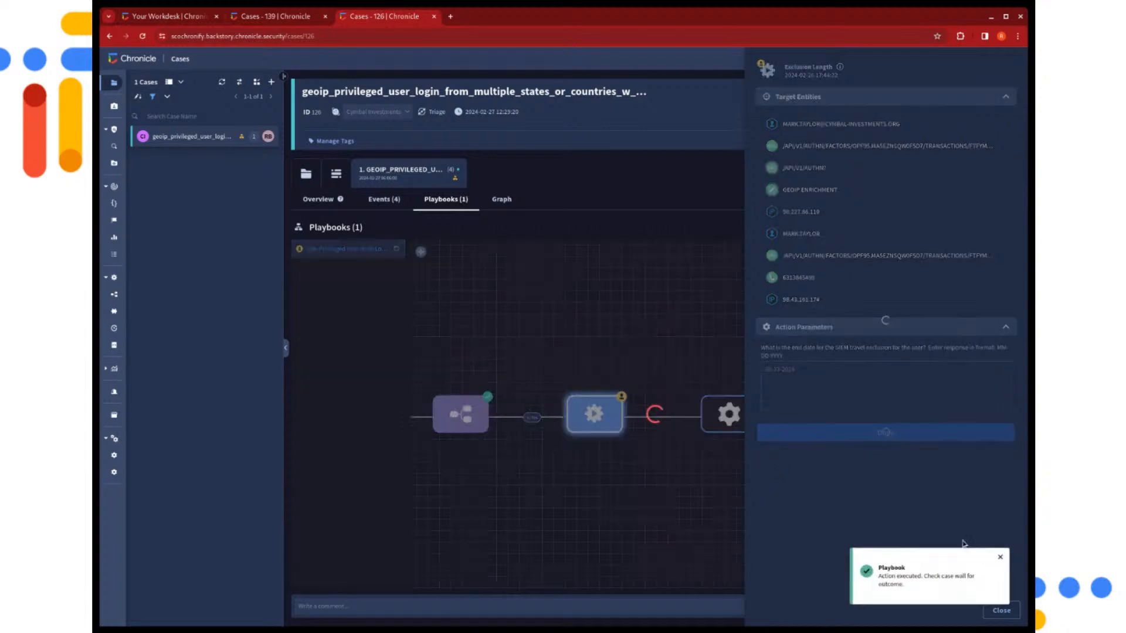
left_click(999, 557)
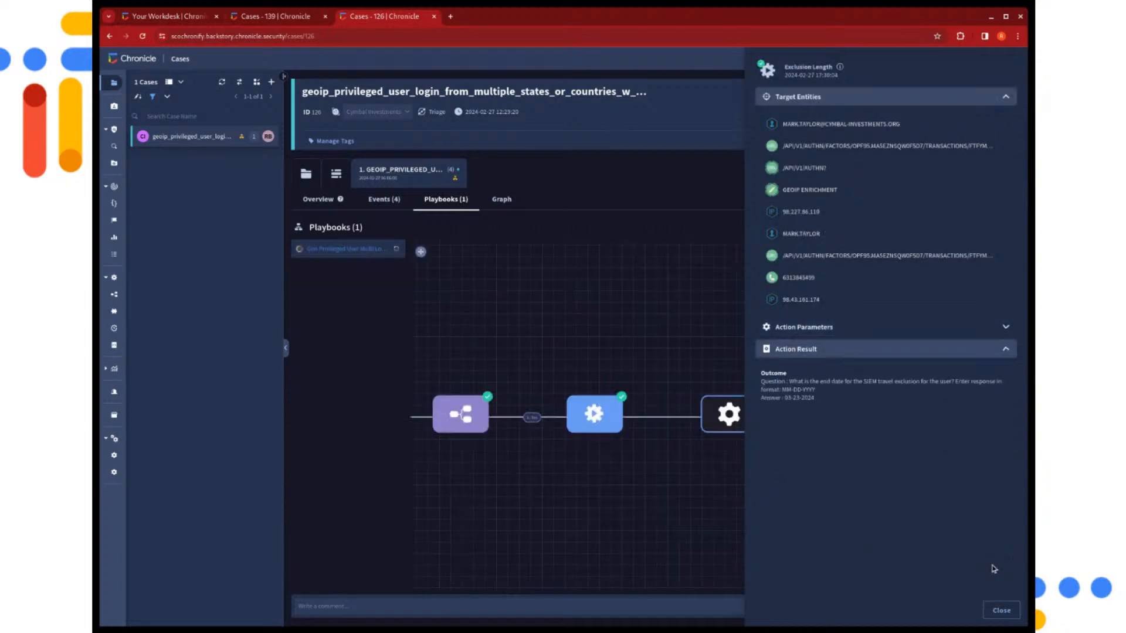
left_click(1001, 610)
Refresh the Geo Privileged User Multi Logins playbook run and check the status of its actions from end to start
left_click_drag(859, 515, 574, 500)
left_click_drag(879, 493, 696, 492)
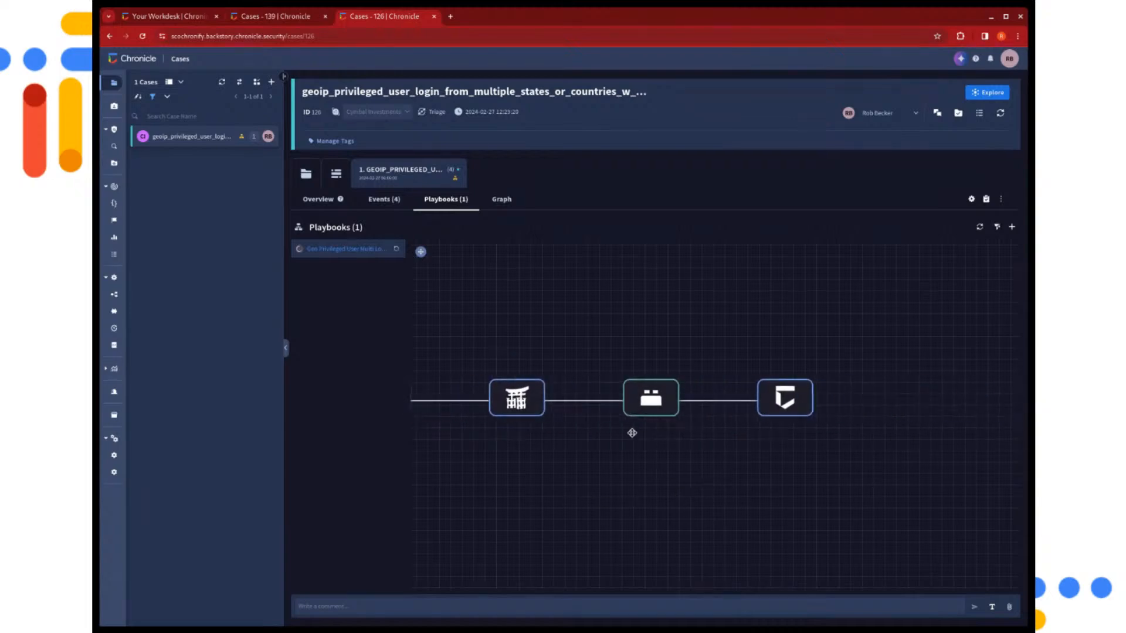
left_click(979, 227)
left_click_drag(674, 318, 741, 319)
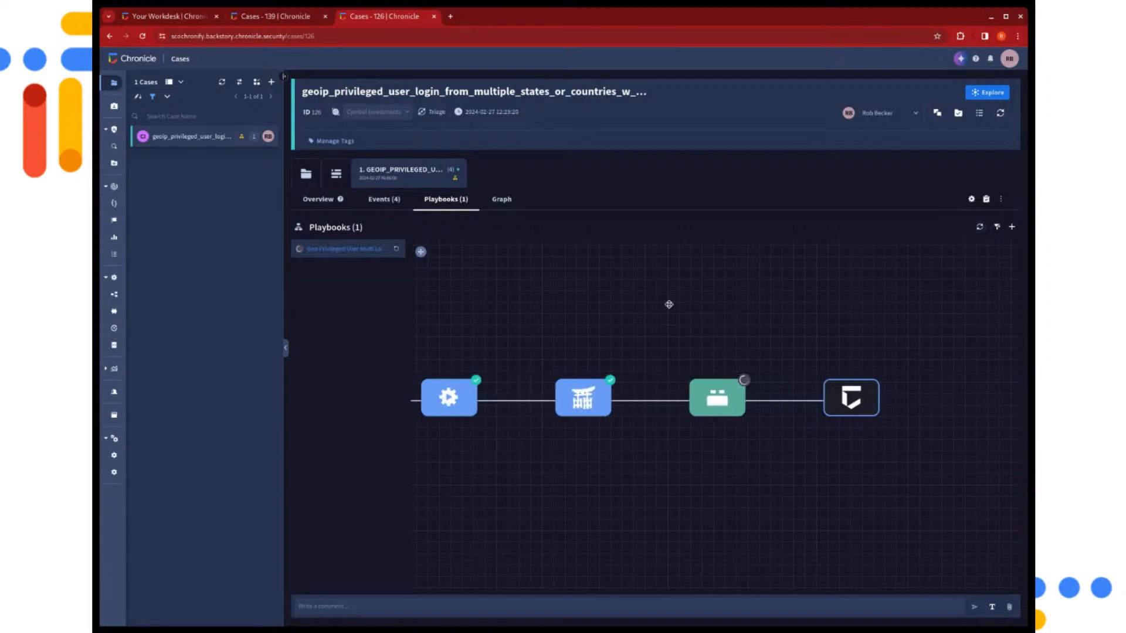
left_click_drag(669, 304, 750, 306)
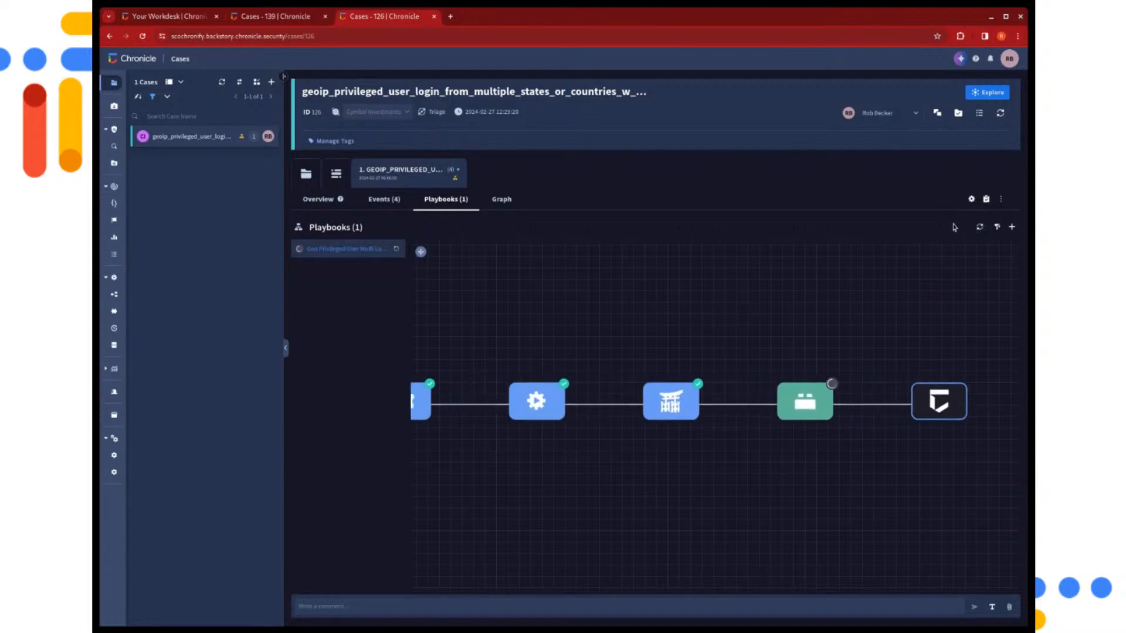
left_click(972, 226)
left_click_drag(742, 304, 805, 304)
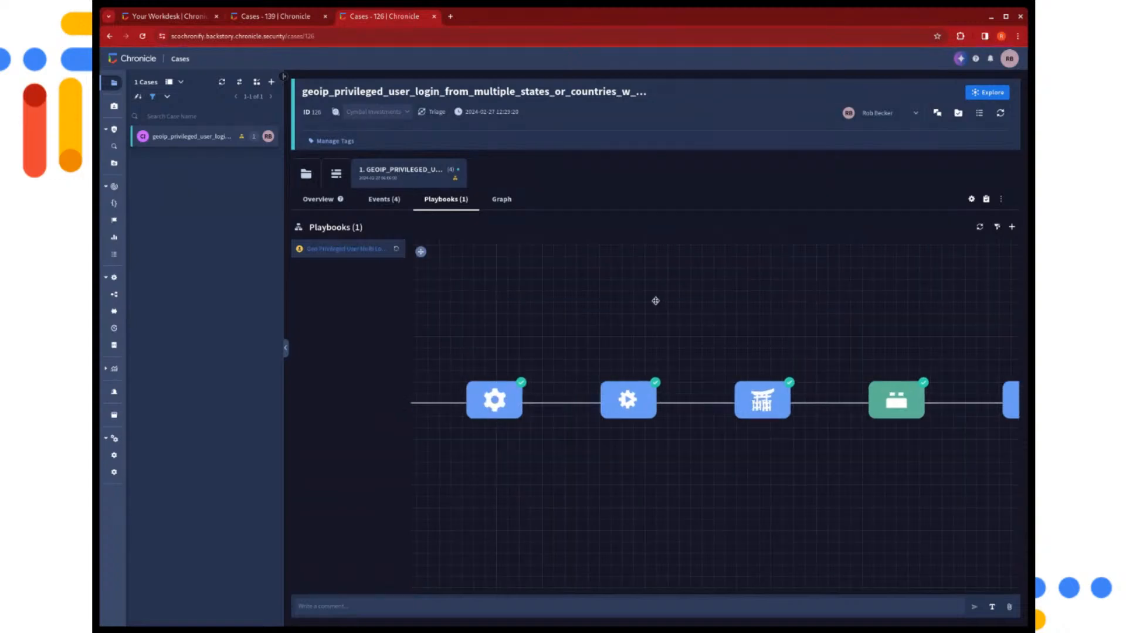
left_click_drag(655, 301, 822, 308)
left_click_drag(512, 296, 674, 290)
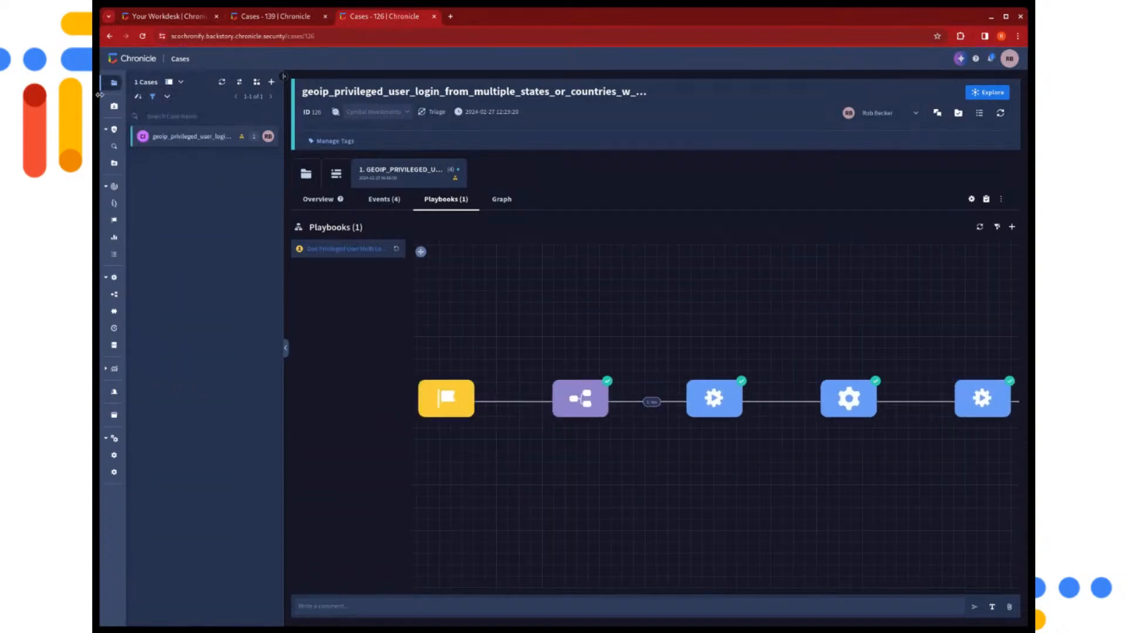
Open Your Workdesk
left_click(122, 104)
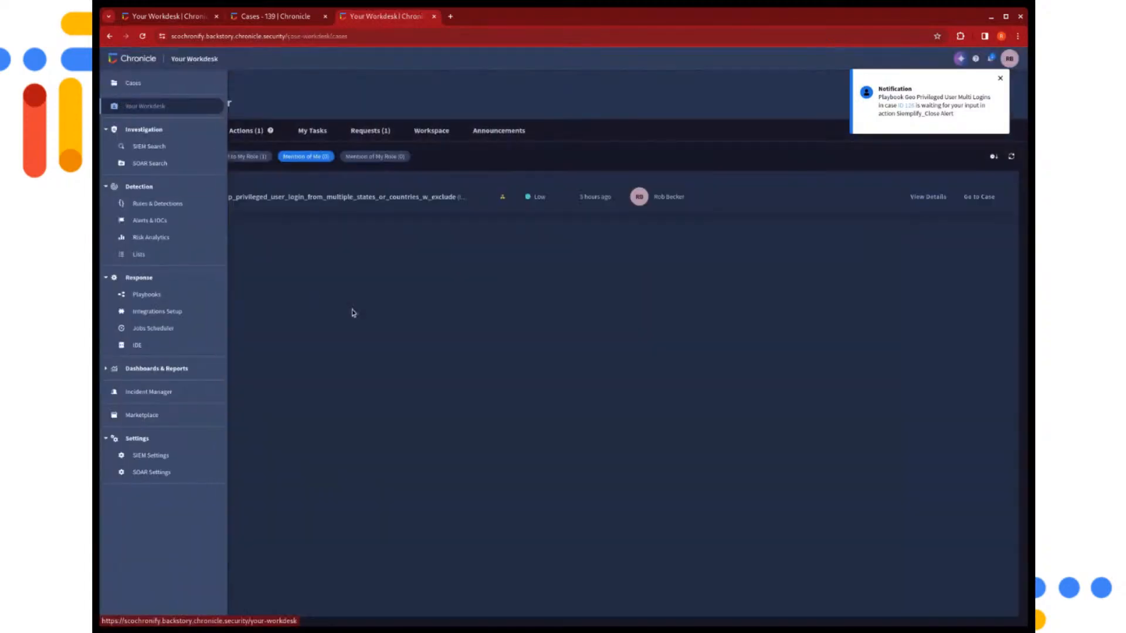